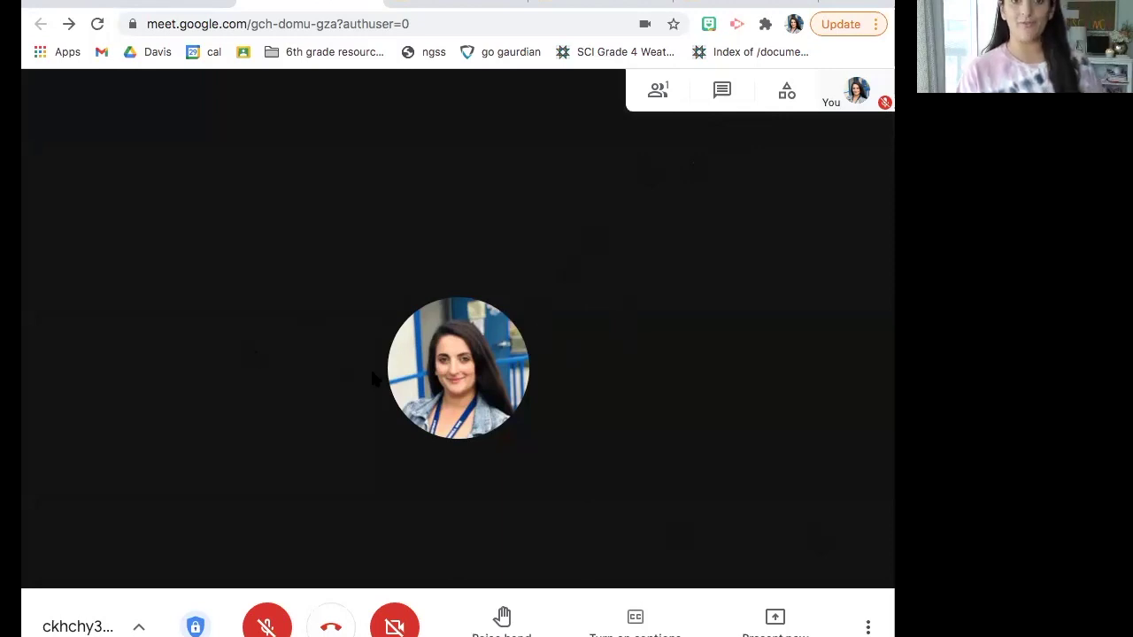
- Start a new poll in the meeting's activities and enter the question "How are you feeling?"
{"action": "left_click", "coordinate": [787, 92]}
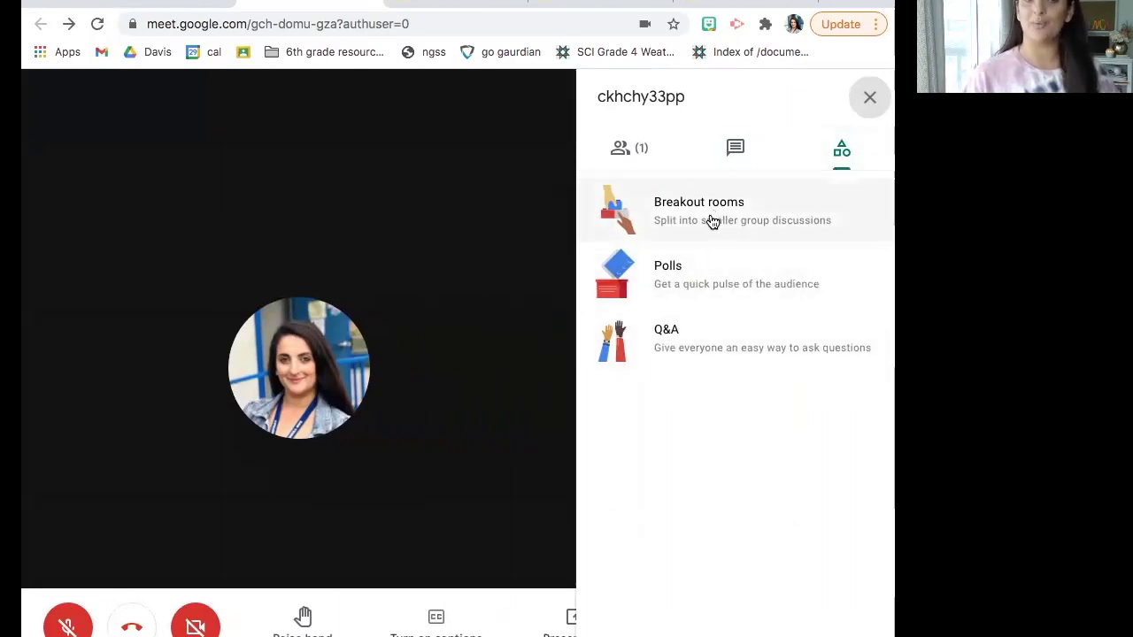
{"action": "left_click", "coordinate": [669, 279]}
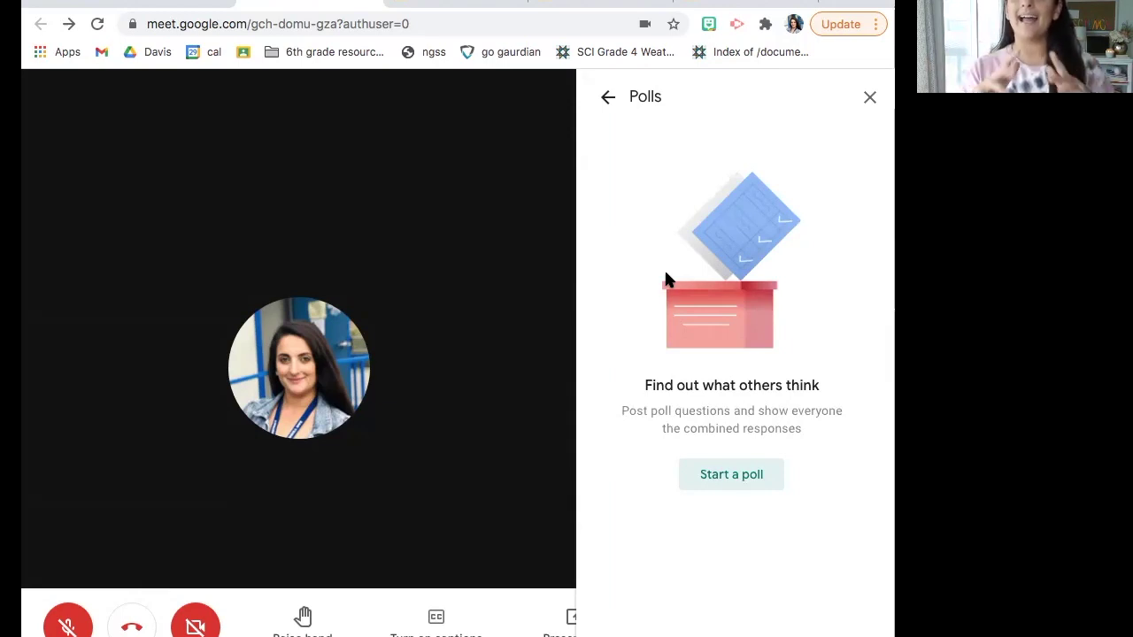
{"action": "left_click", "coordinate": [734, 476]}
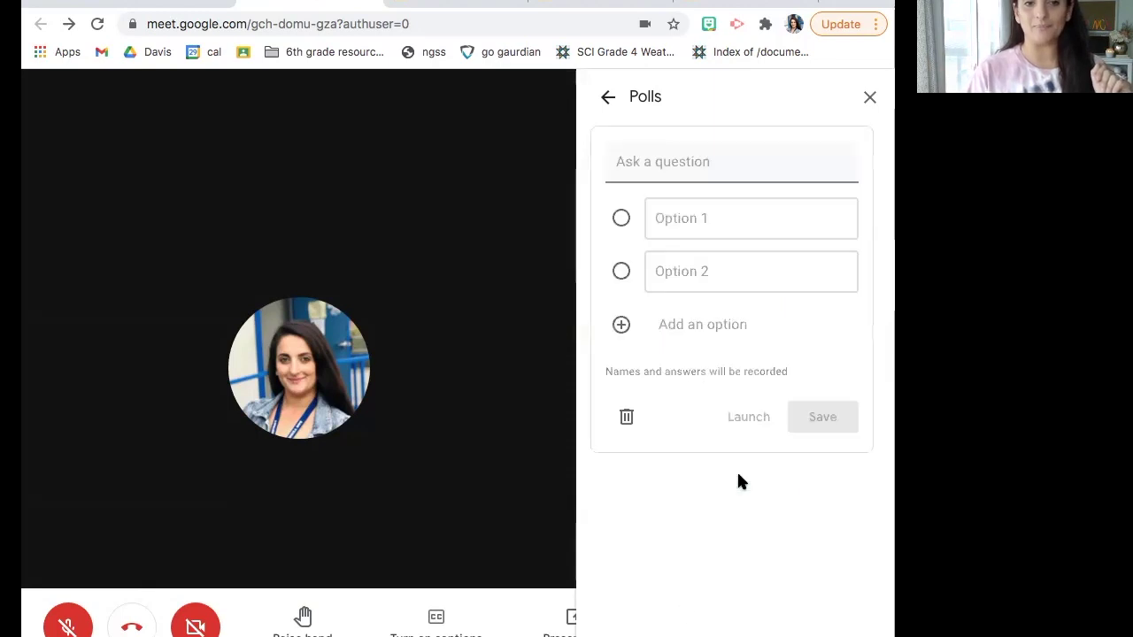
{"action": "left_click", "coordinate": [609, 100]}
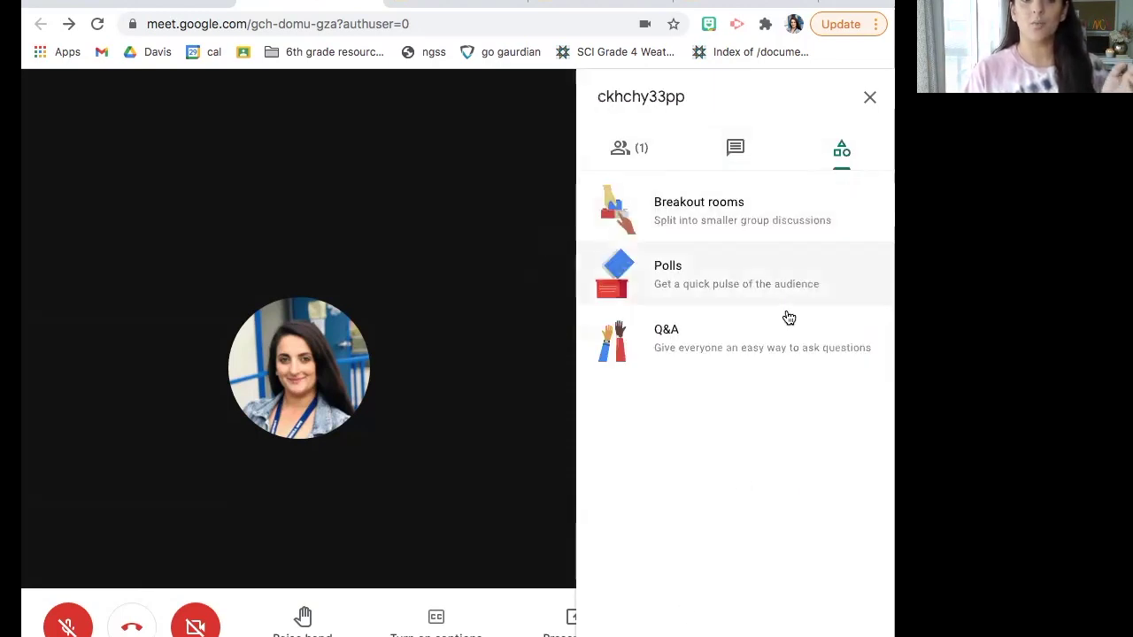
{"action": "left_click", "coordinate": [699, 280]}
{"action": "left_click", "coordinate": [735, 475]}
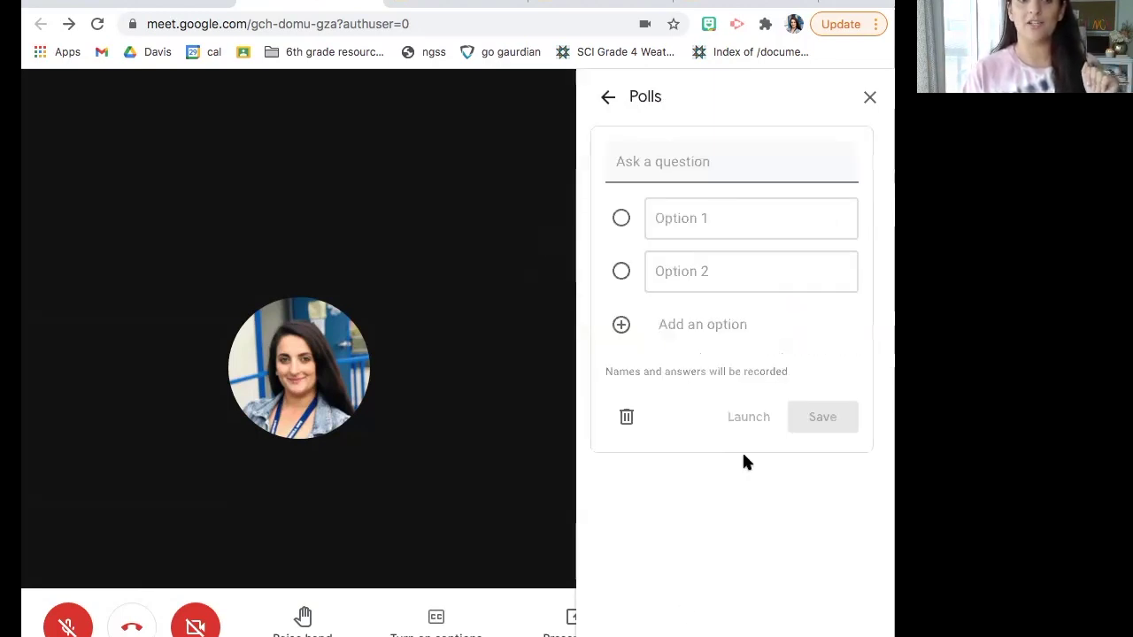
{"action": "left_click", "coordinate": [708, 173]}
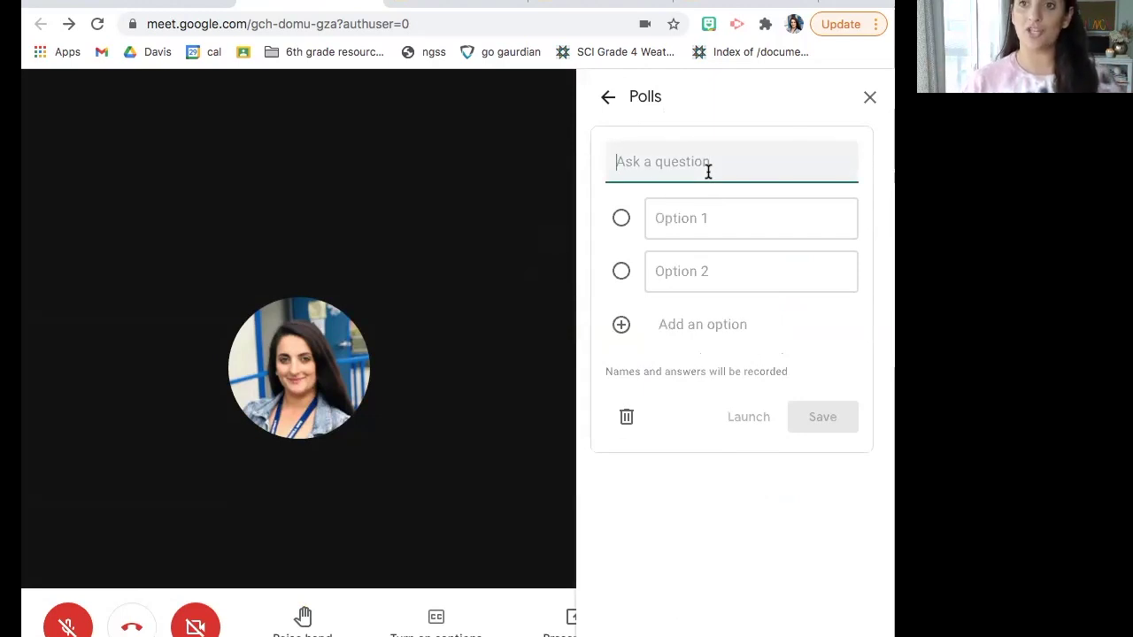
{"action": "type", "text": "How are you feeling?"}
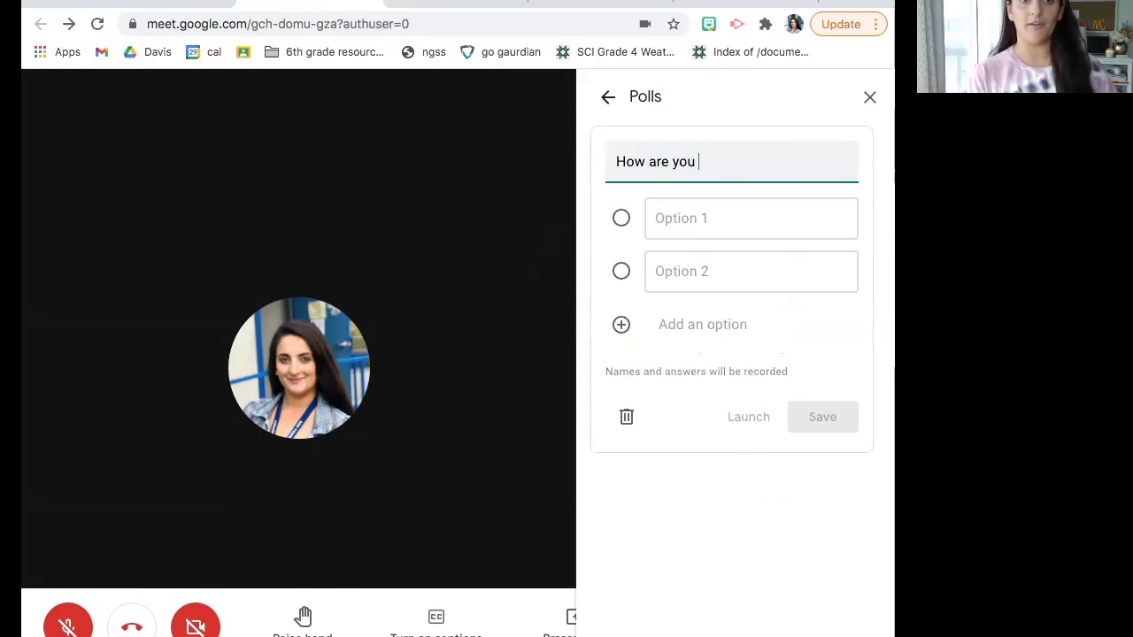
- Enter "5 - excellent" and "4 - good" as the first two answer options of the poll
{"action": "left_click", "coordinate": [751, 218]}
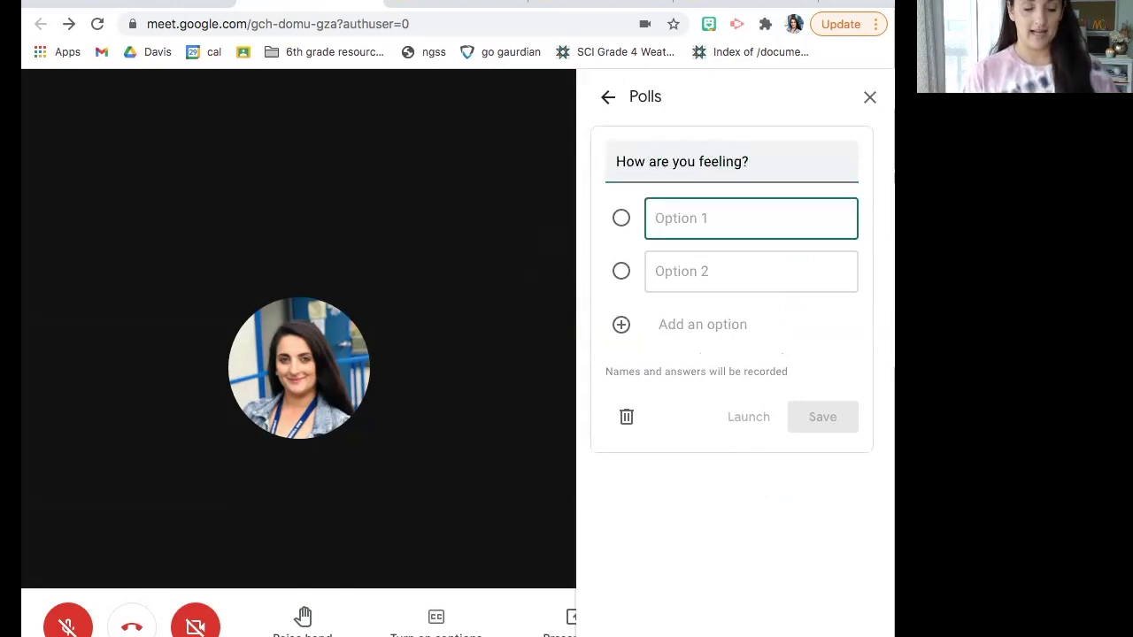
{"action": "type", "text": "5 - exceleln"}
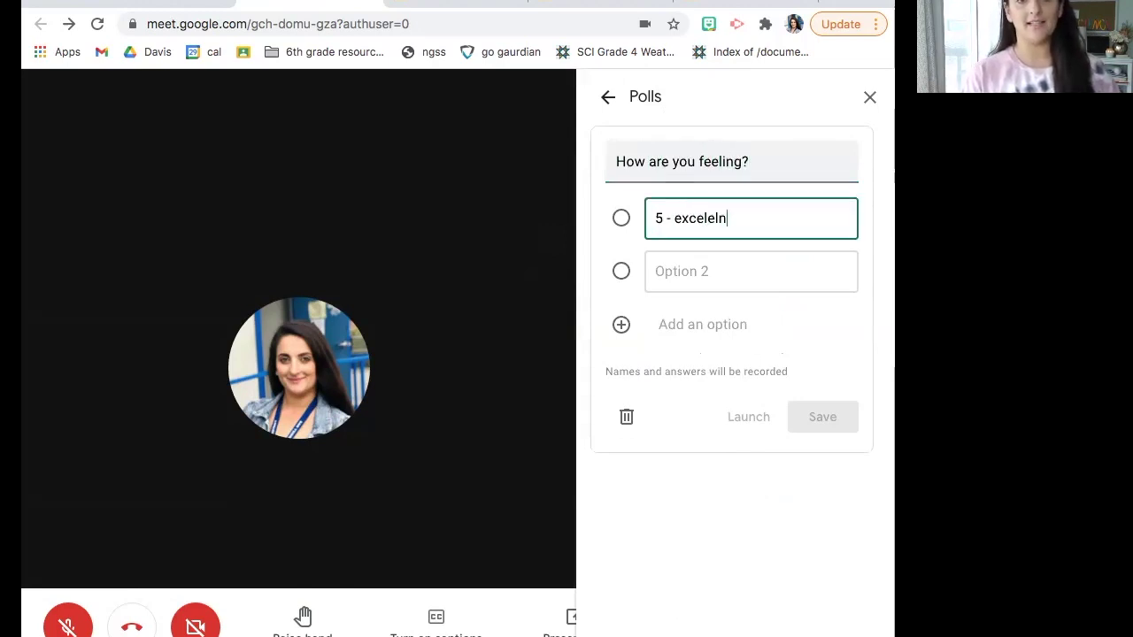
{"action": "key", "text": "Tab"}
{"action": "left_click", "coordinate": [726, 220]}
{"action": "key", "text": "BackSpace"}
{"action": "key", "text": "BackSpace"}
{"action": "key", "text": "BackSpace"}
{"action": "type", "text": "lent"}
{"action": "left_click", "coordinate": [726, 264]}
{"action": "type", "text": "4 - good"}
- Add the answer options "3 - ok", "2 - not good" and "1 - bad", and save the poll
{"action": "key", "text": "Tab"}
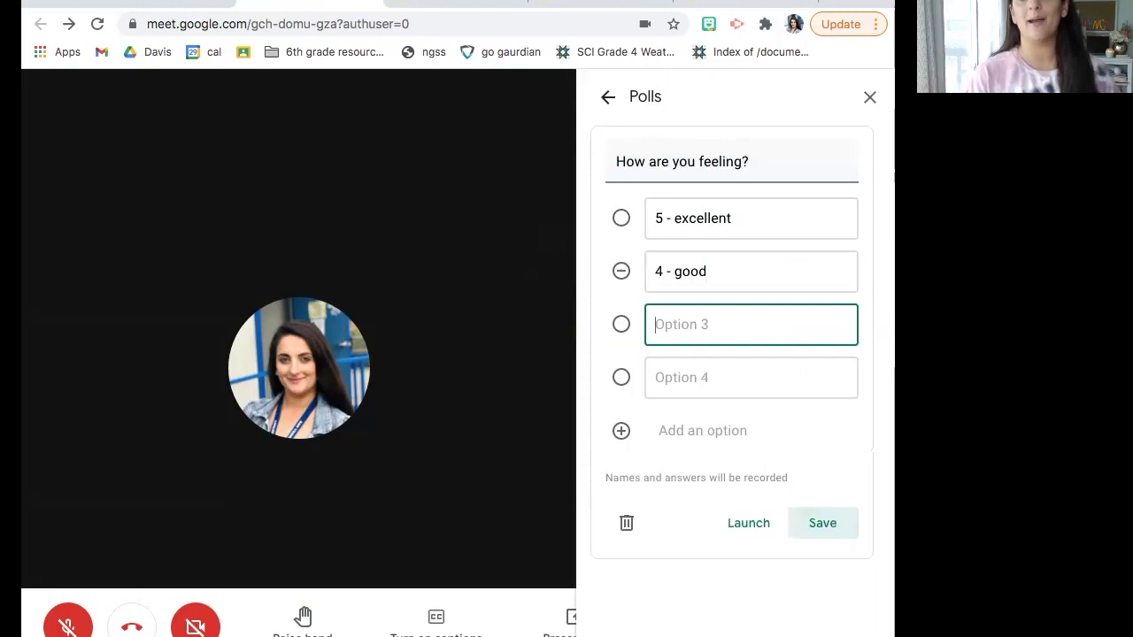
{"action": "type", "text": "3 - ok"}
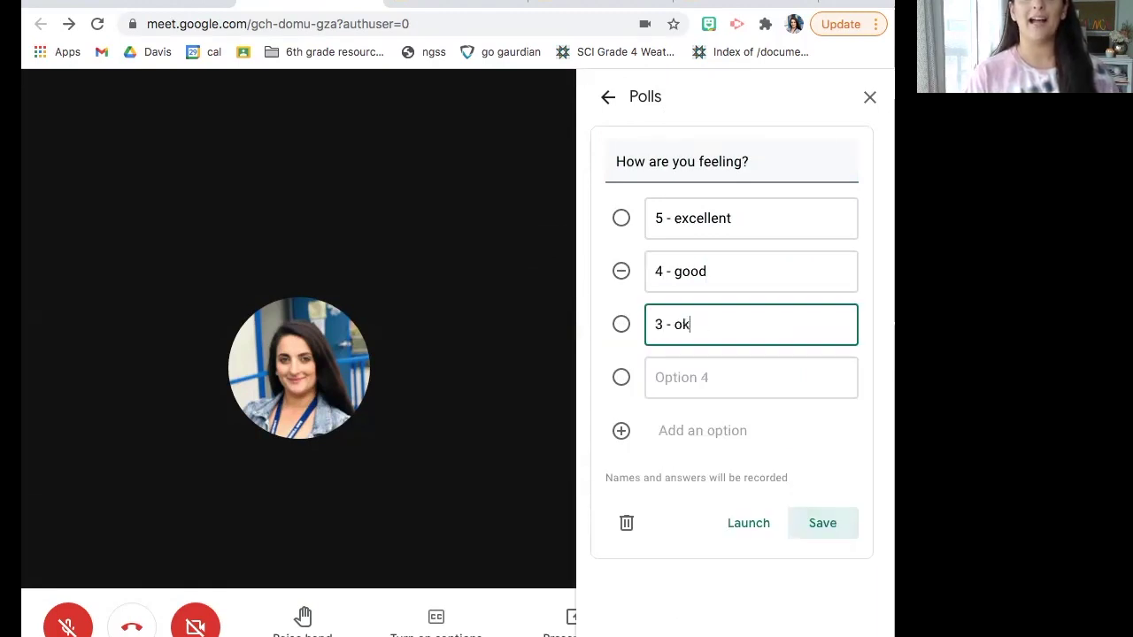
{"action": "key", "text": "Tab"}
{"action": "type", "text": "2 - "}
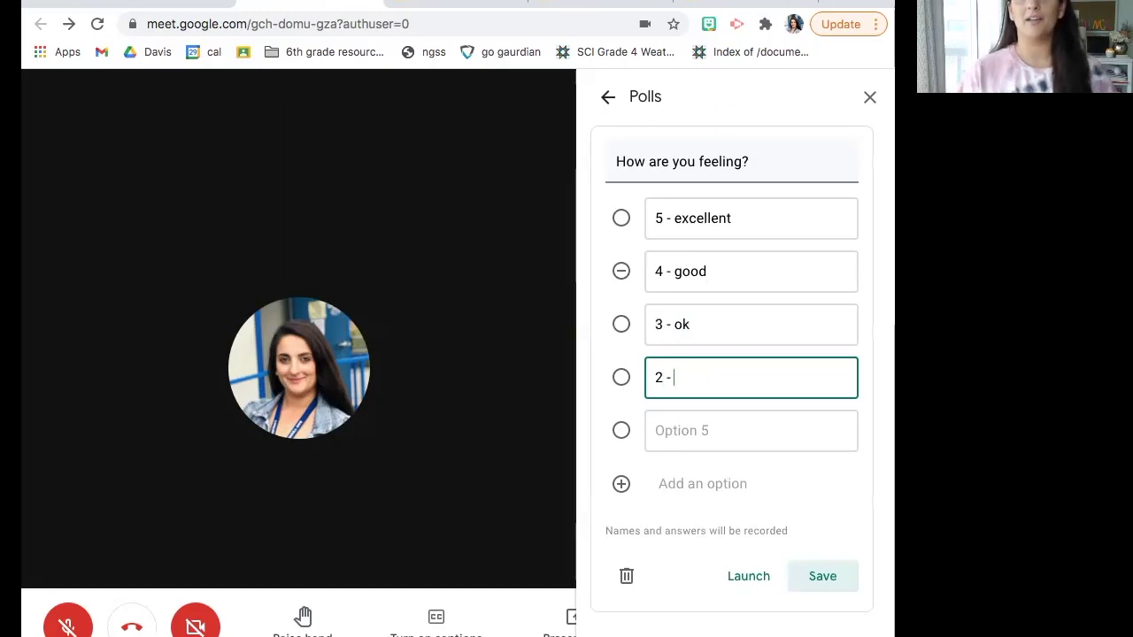
{"action": "type", "text": "not good"}
{"action": "key", "text": "Tab"}
{"action": "type", "text": "1 - bag"}
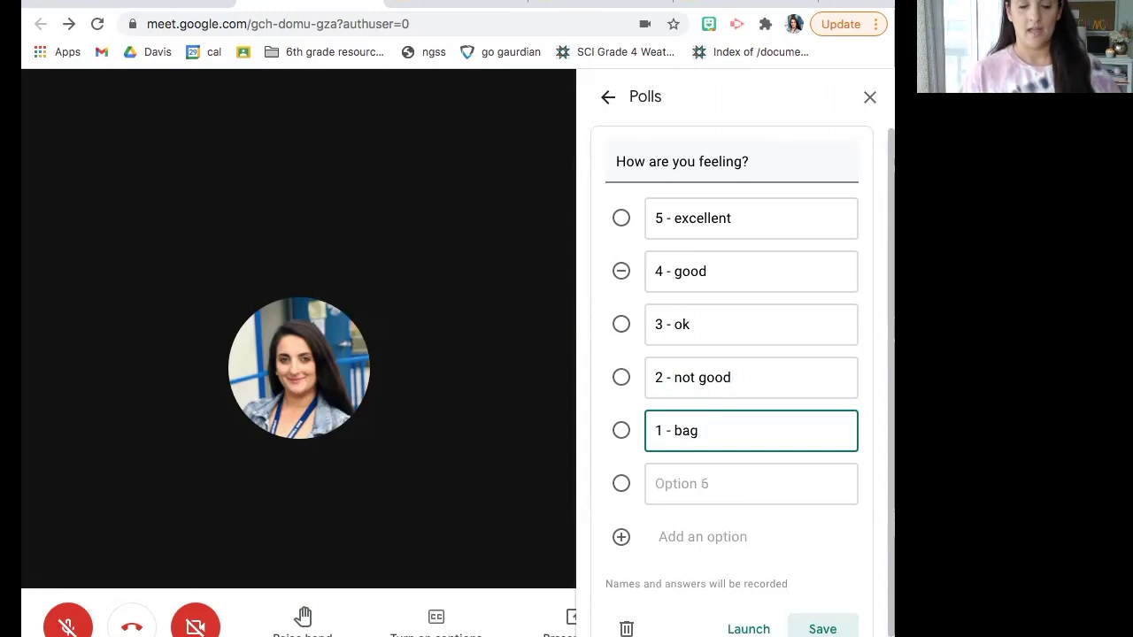
{"action": "key", "text": "BackSpace"}
{"action": "type", "text": "d"}
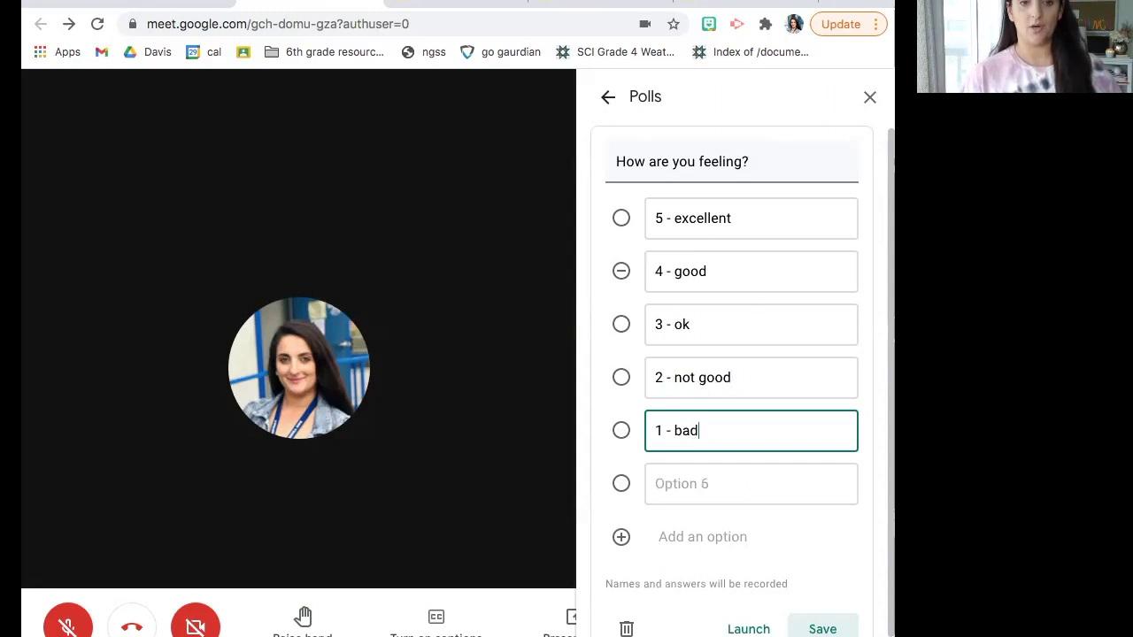
{"action": "left_click", "coordinate": [814, 623]}
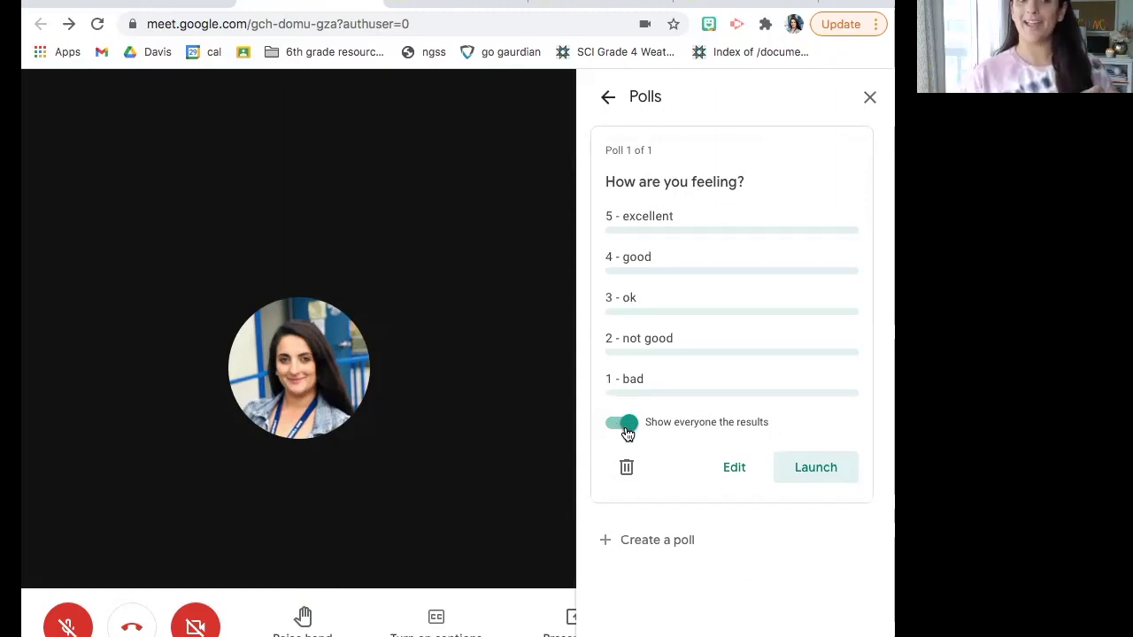
- Create a second, blank poll below the "How are you feeling?" poll
{"action": "left_click", "coordinate": [651, 541]}
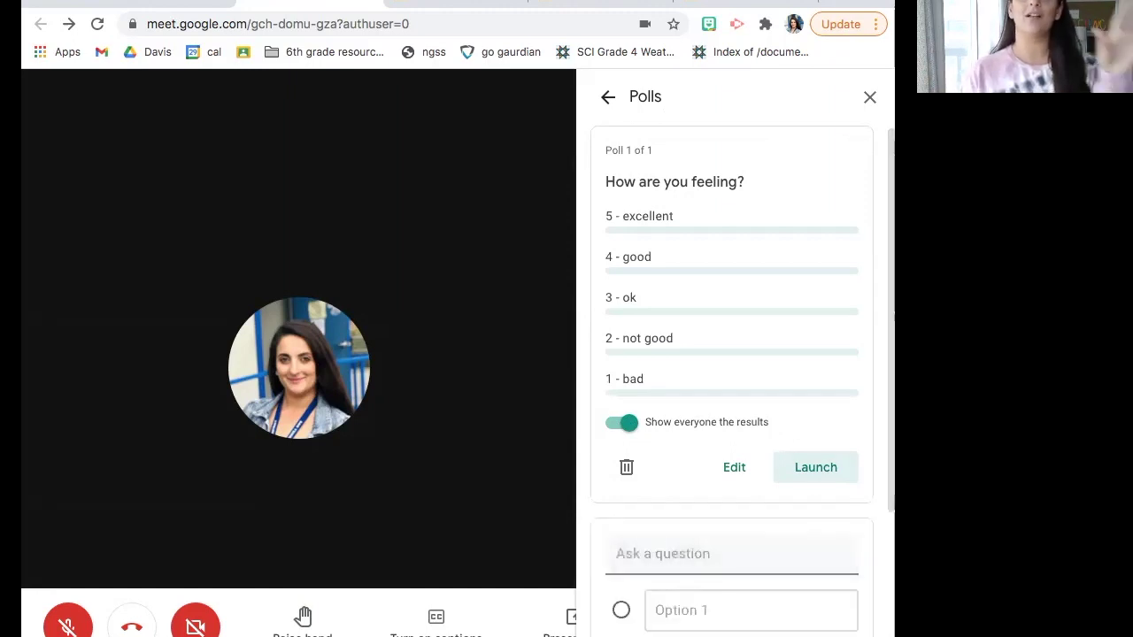
{"action": "scroll", "coordinate": [762, 523], "scroll_direction": "down", "scroll_amount": 2}
{"action": "scroll", "coordinate": [778, 511], "scroll_direction": "down", "scroll_amount": 1}
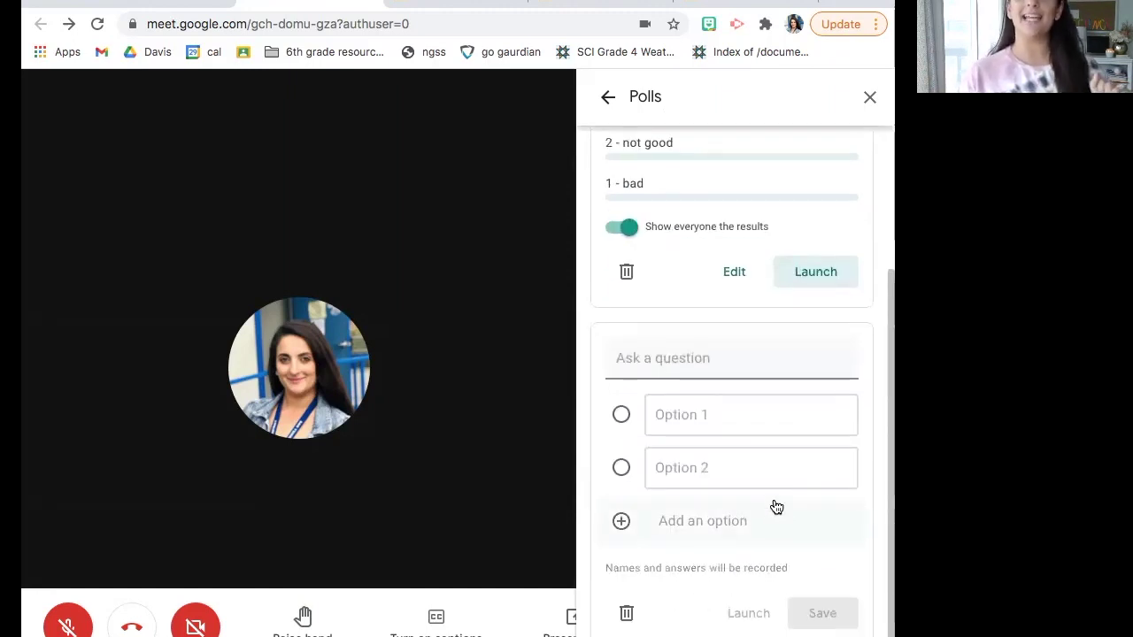
- Switch to the Week 16 presentation in Google Slides and copy the true-or-false statement about changes to the Earth from slide 7
{"action": "left_click", "coordinate": [472, 3]}
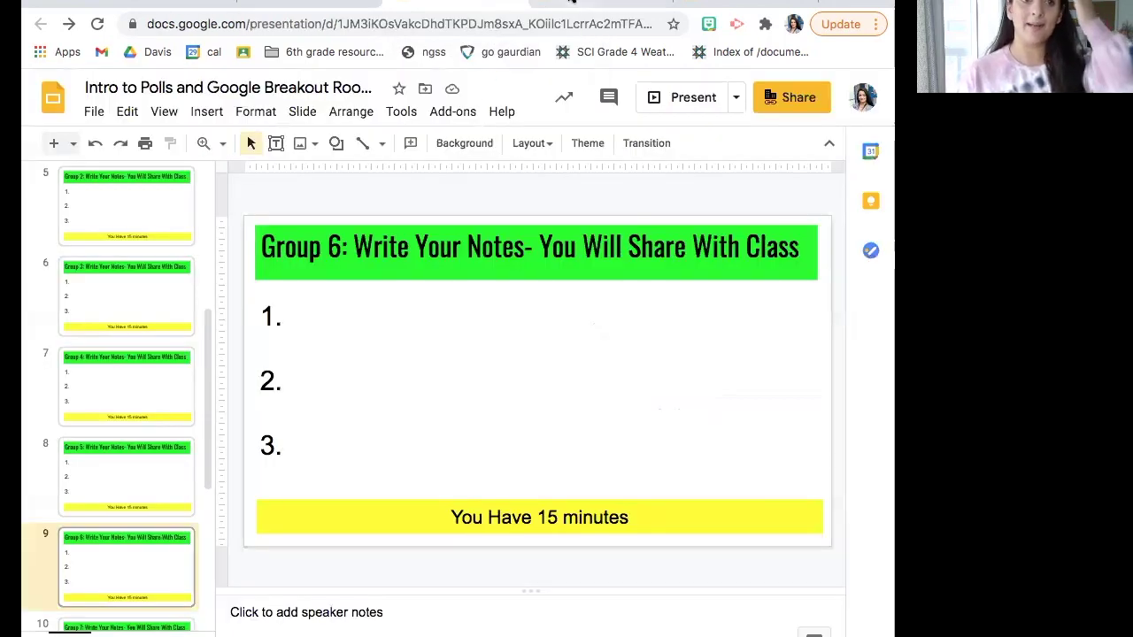
{"action": "left_click", "coordinate": [573, 3]}
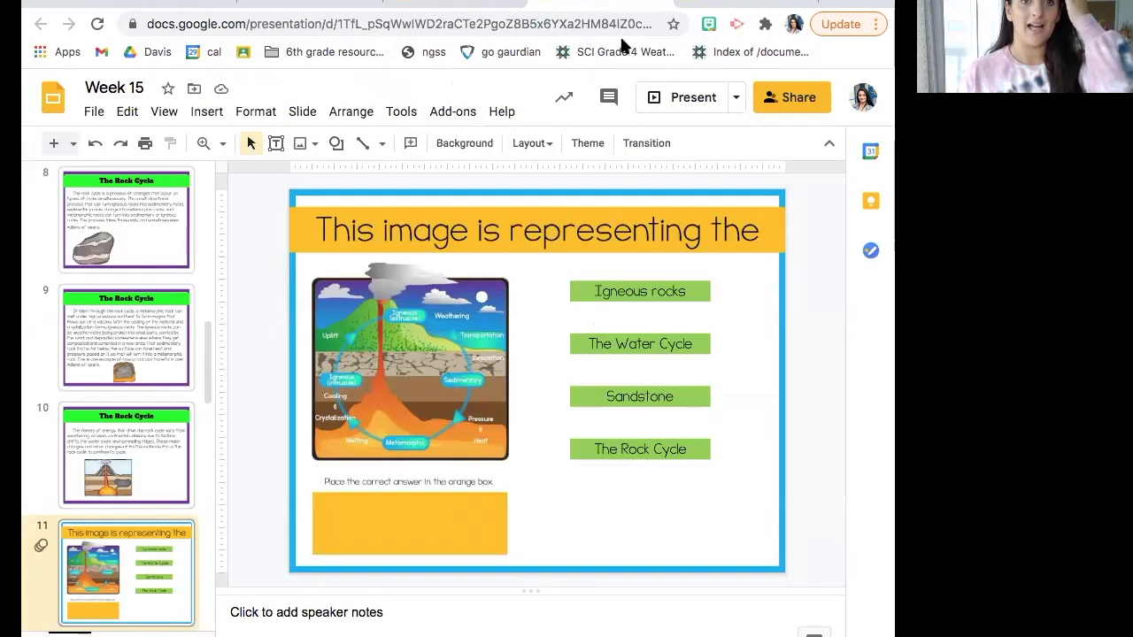
{"action": "left_click", "coordinate": [743, 7]}
{"action": "scroll", "coordinate": [136, 350], "scroll_direction": "down", "scroll_amount": 5}
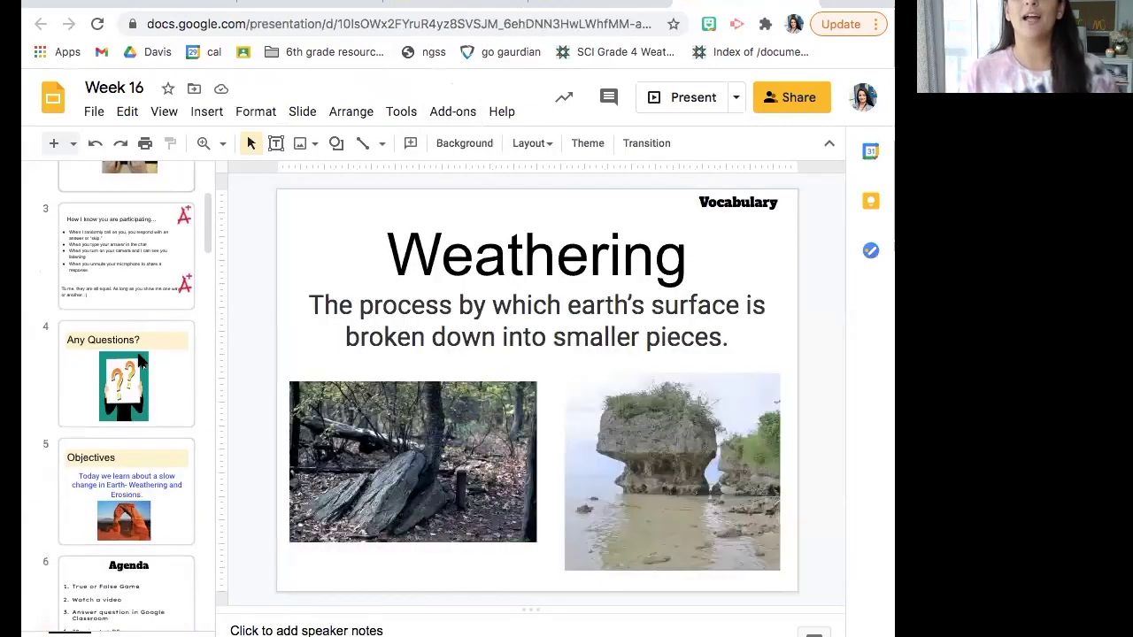
{"action": "scroll", "coordinate": [139, 358], "scroll_direction": "down", "scroll_amount": 1}
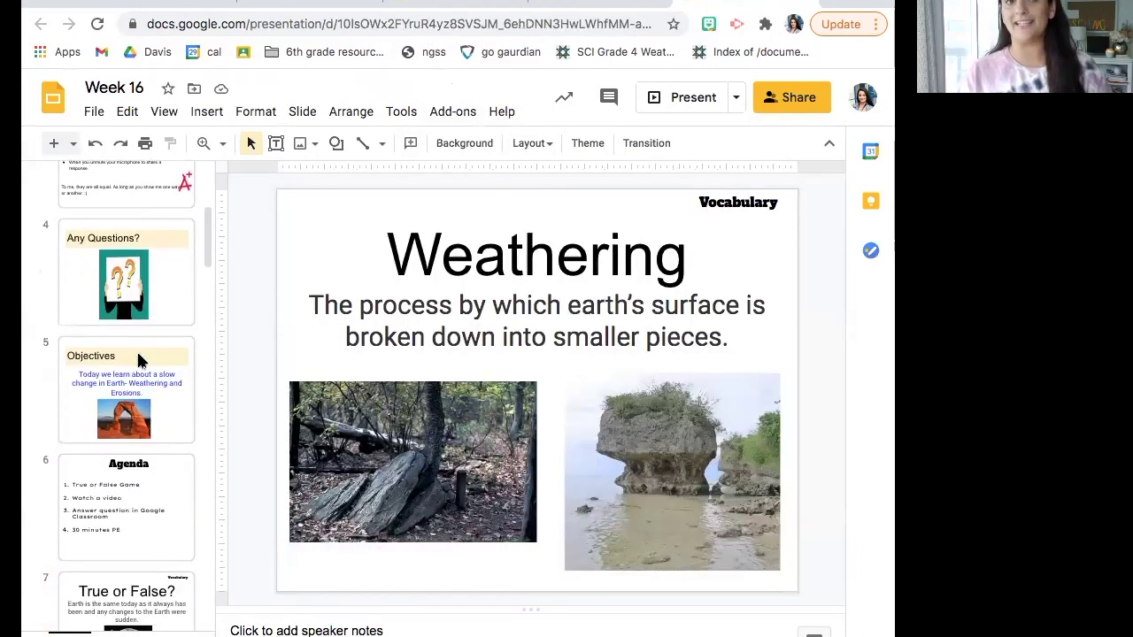
{"action": "scroll", "coordinate": [137, 355], "scroll_direction": "down", "scroll_amount": 5}
{"action": "scroll", "coordinate": [136, 355], "scroll_direction": "up", "scroll_amount": 1}
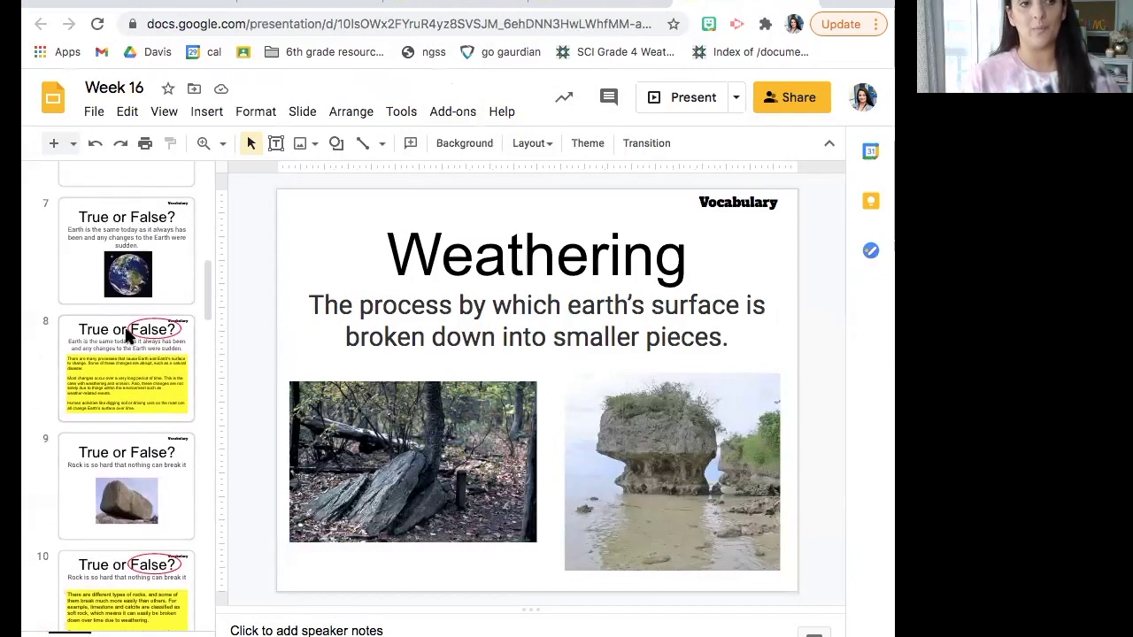
{"action": "left_click", "coordinate": [132, 297]}
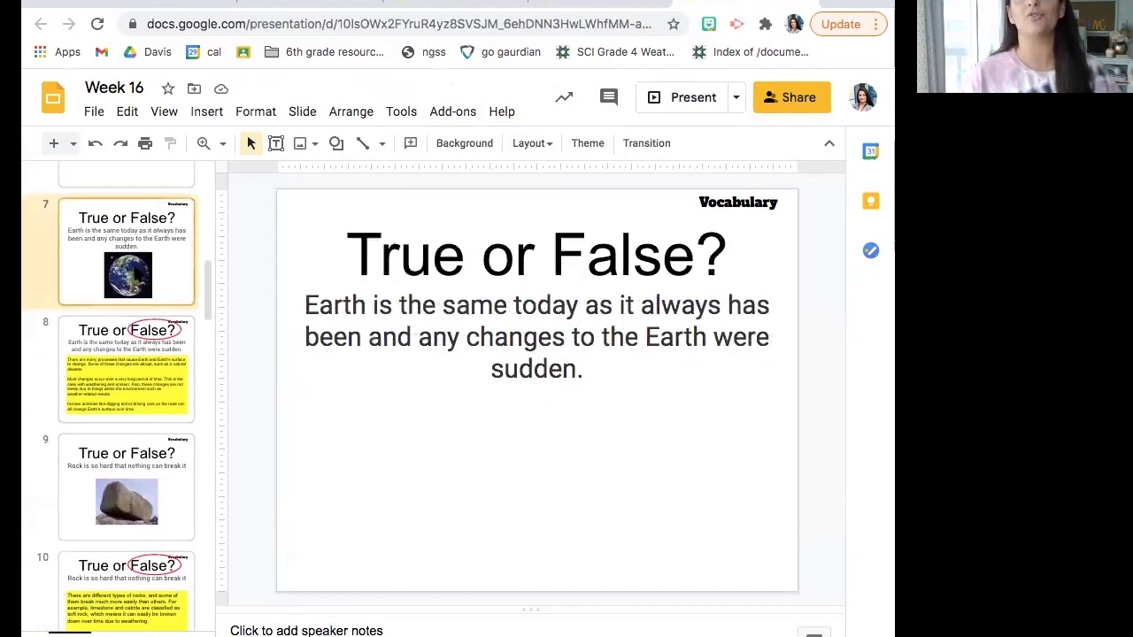
{"action": "triple_click", "coordinate": [516, 308]}
{"action": "key", "text": "ctrl+c"}
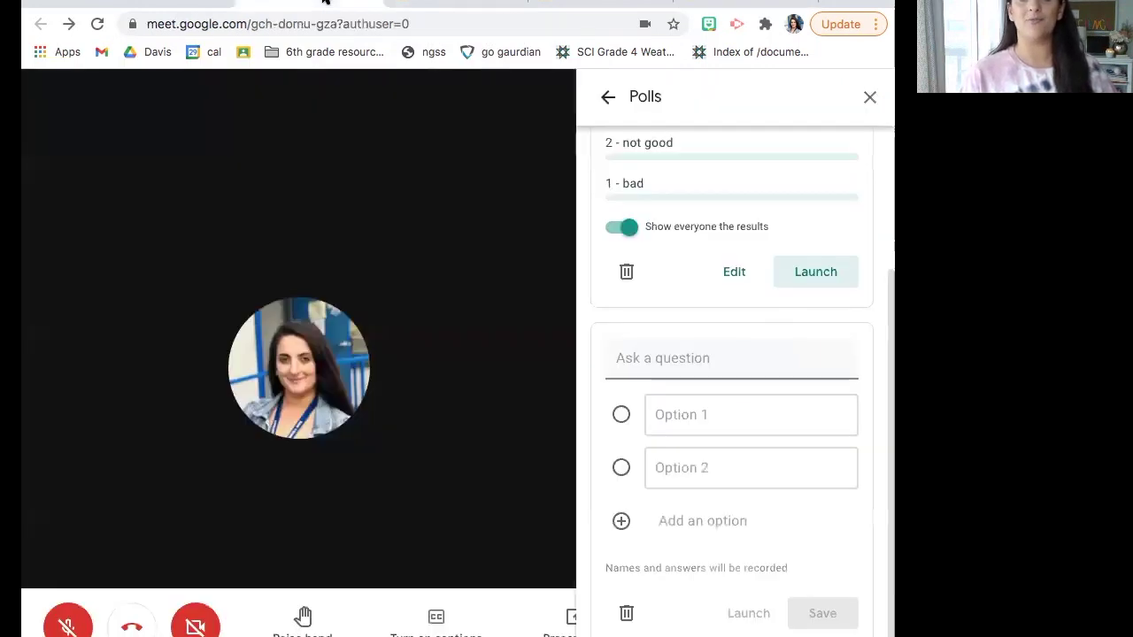
- Return to Google Meet, paste the copied statement as the second poll's question, and enter the answer options "true" and "false"
{"action": "left_click", "coordinate": [416, 3]}
{"action": "left_click", "coordinate": [665, 357]}
{"action": "key", "text": "ctrl+v"}
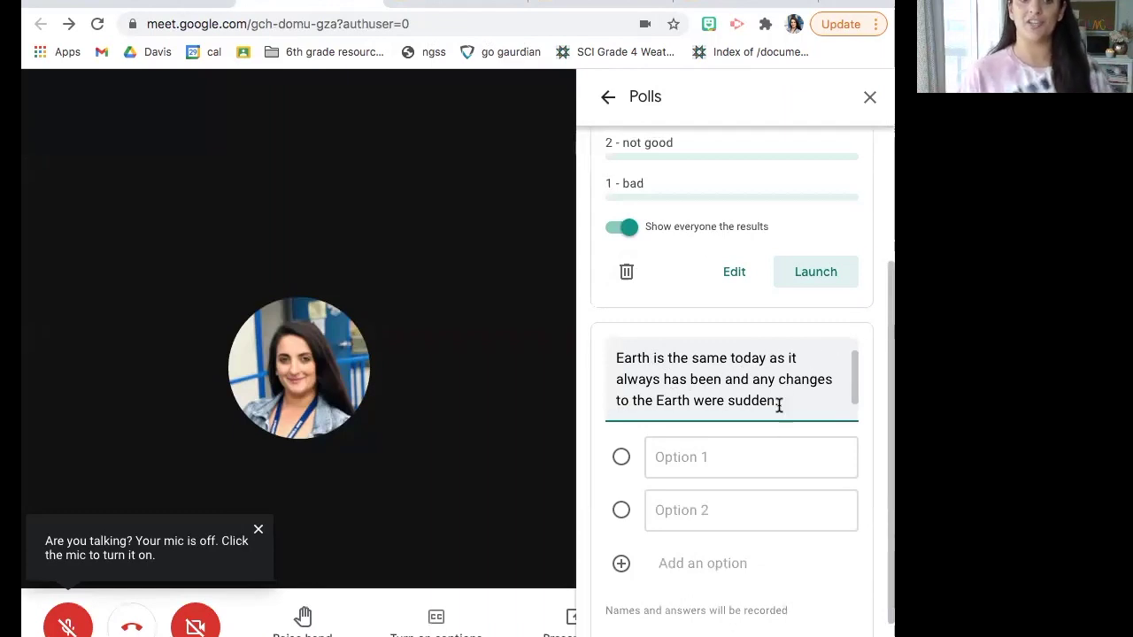
{"action": "left_click", "coordinate": [723, 457]}
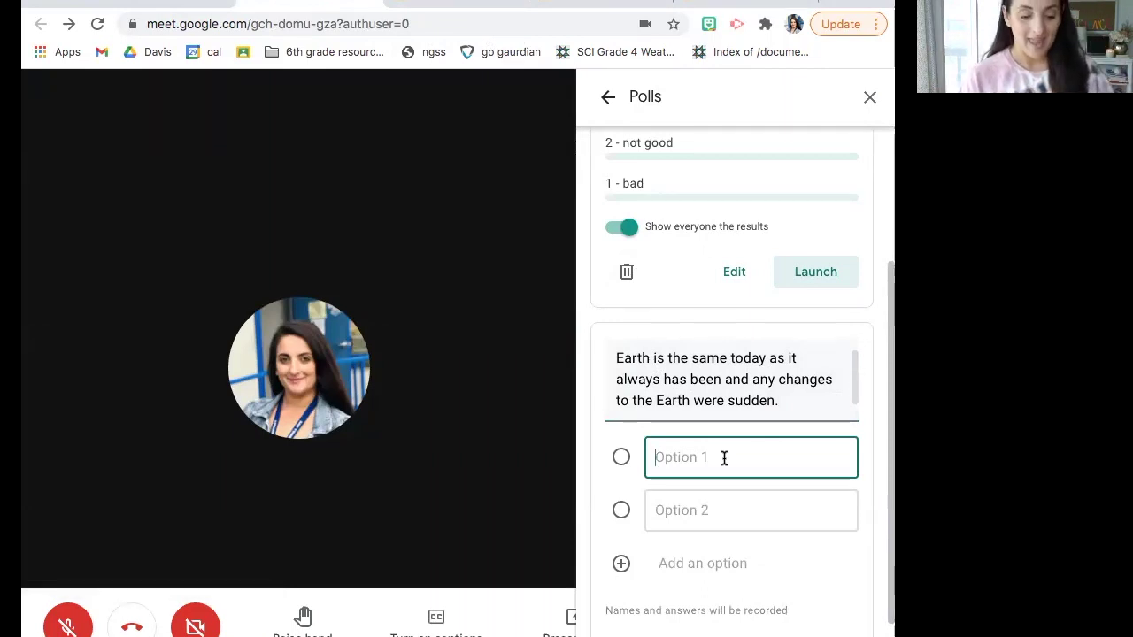
{"action": "type", "text": "true"}
{"action": "key", "text": "Tab"}
{"action": "type", "text": "false"}
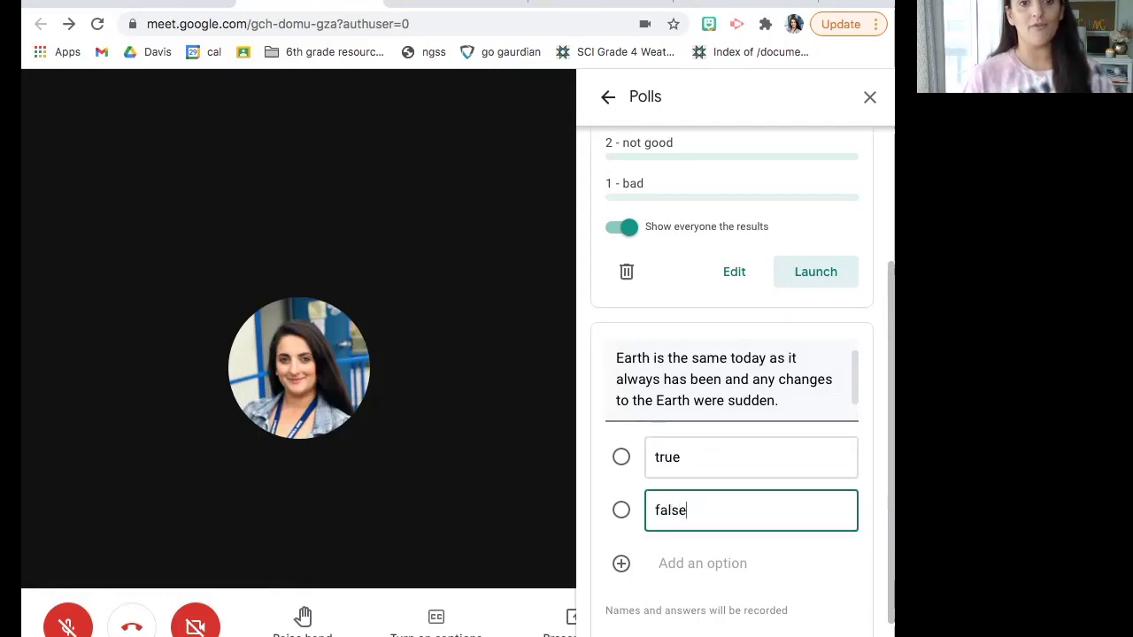
- Save the second poll and turn on showing everyone its results
{"action": "scroll", "coordinate": [797, 505], "scroll_direction": "down", "scroll_amount": 1}
{"action": "left_click", "coordinate": [817, 610]}
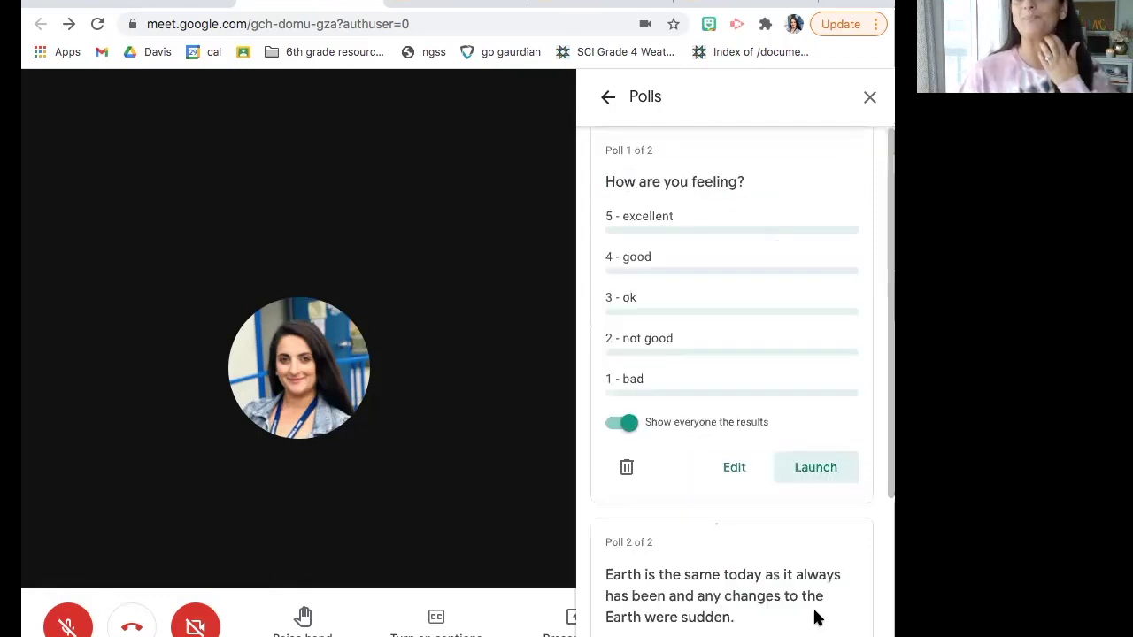
{"action": "scroll", "coordinate": [814, 566], "scroll_direction": "down", "scroll_amount": 3}
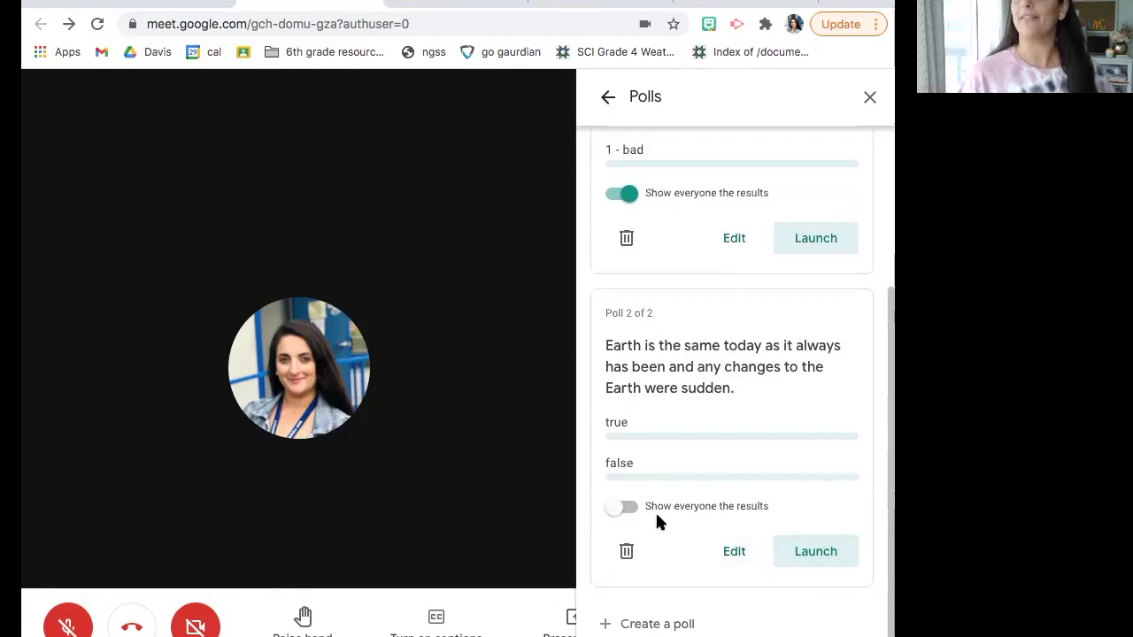
{"action": "left_click", "coordinate": [624, 507]}
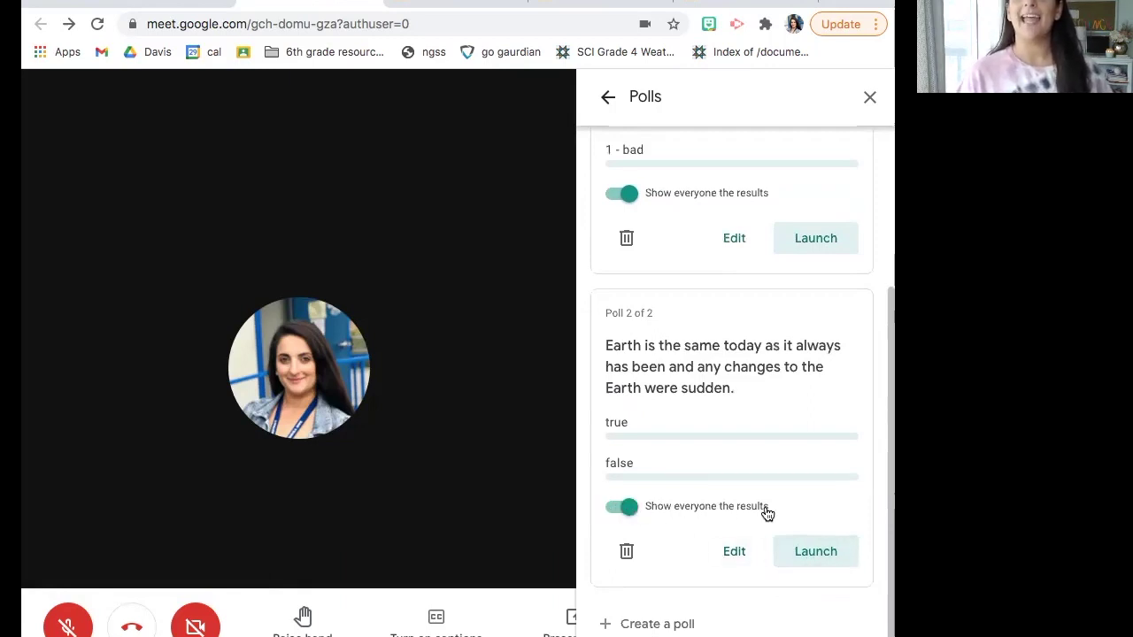
- Review slide 7 of the Week 16 presentation in Google Slides, and reopen the list of saved polls in Google Meet
{"action": "left_click", "coordinate": [730, 11]}
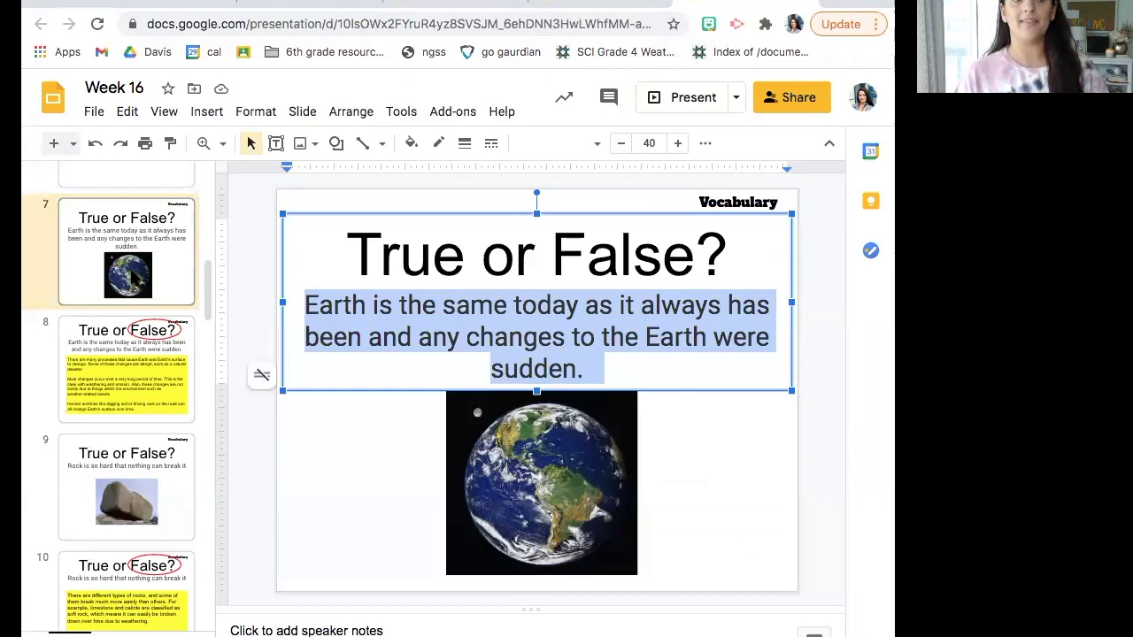
{"action": "left_click", "coordinate": [806, 306]}
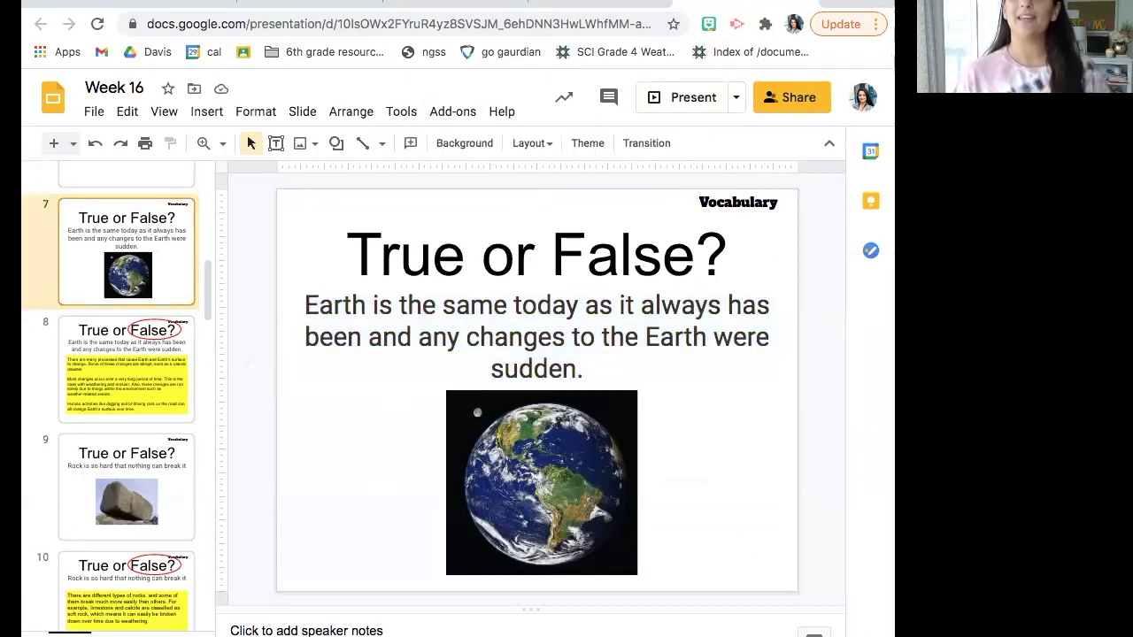
{"action": "left_click", "coordinate": [300, 4]}
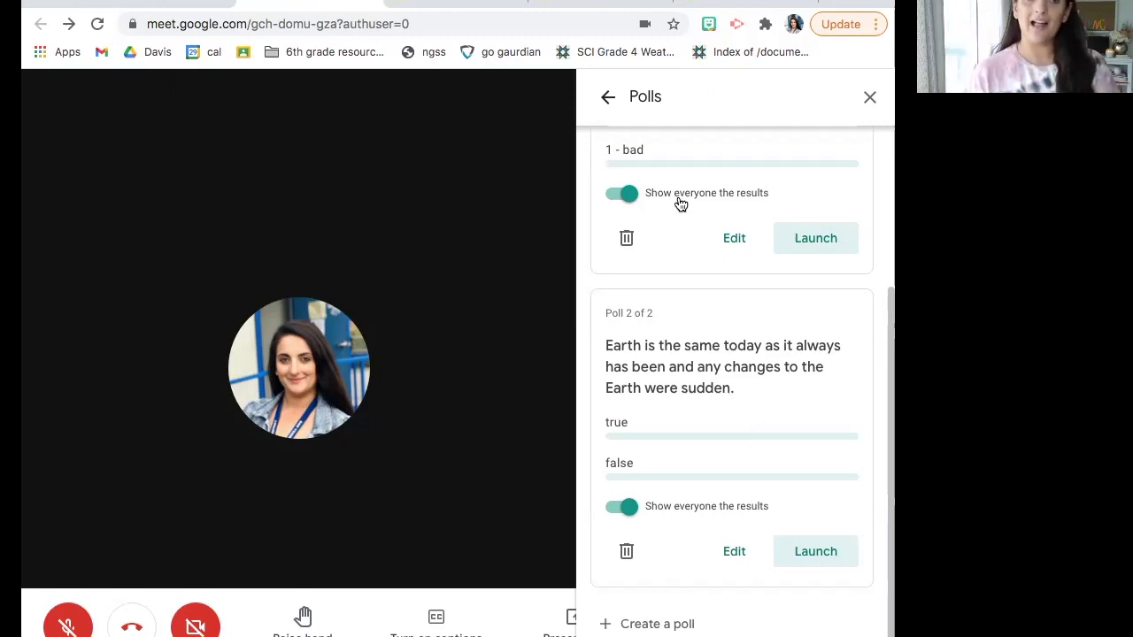
{"action": "left_click", "coordinate": [607, 97]}
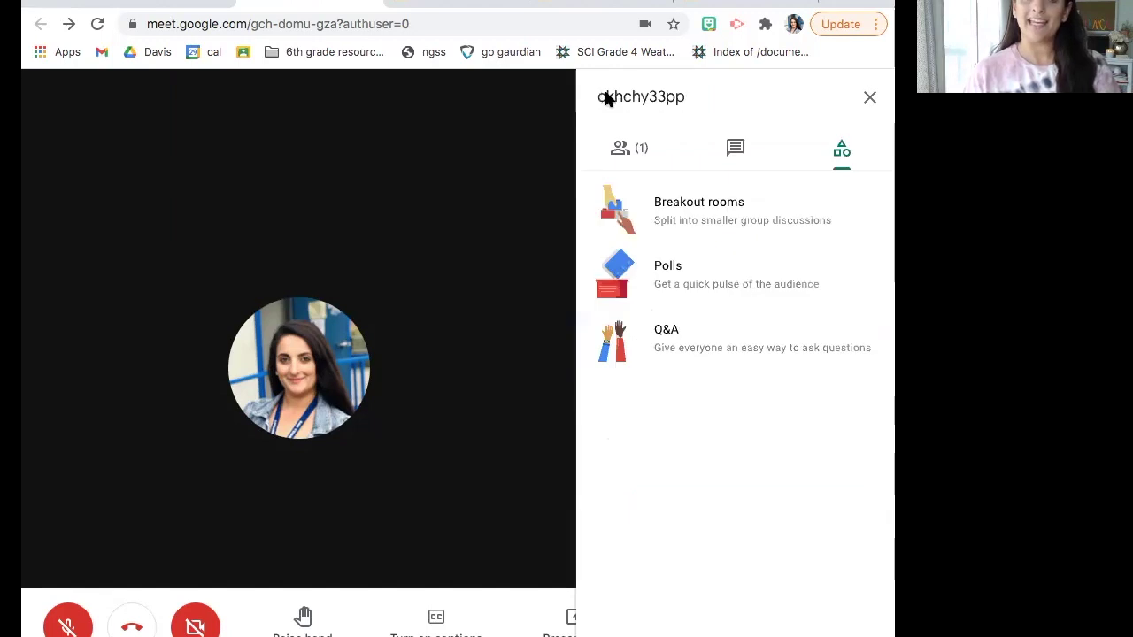
{"action": "left_click", "coordinate": [692, 271]}
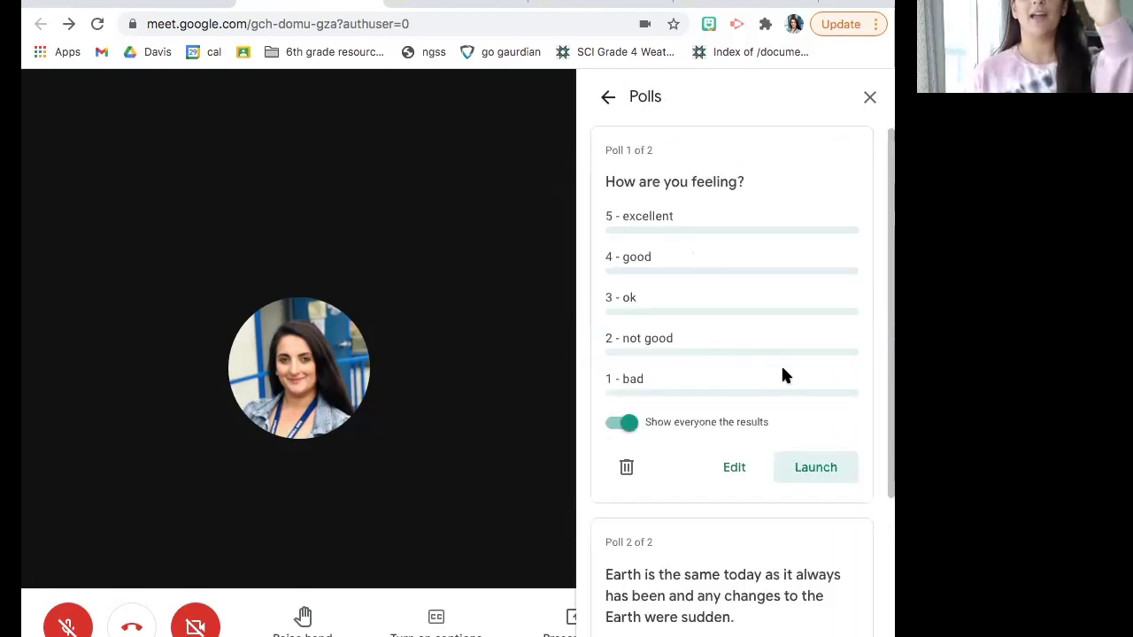
- Review the second saved poll, and view its answer on slide 8 of the Week 16 presentation in Google Slides
{"action": "scroll", "coordinate": [782, 372], "scroll_direction": "down", "scroll_amount": 3}
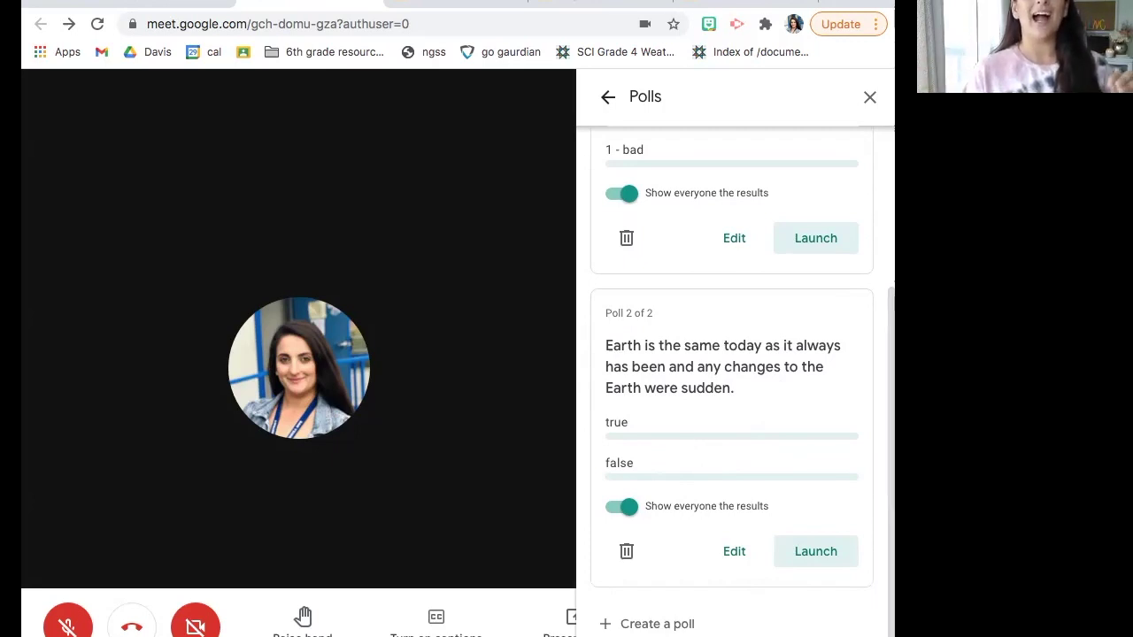
{"action": "left_click", "coordinate": [699, 4]}
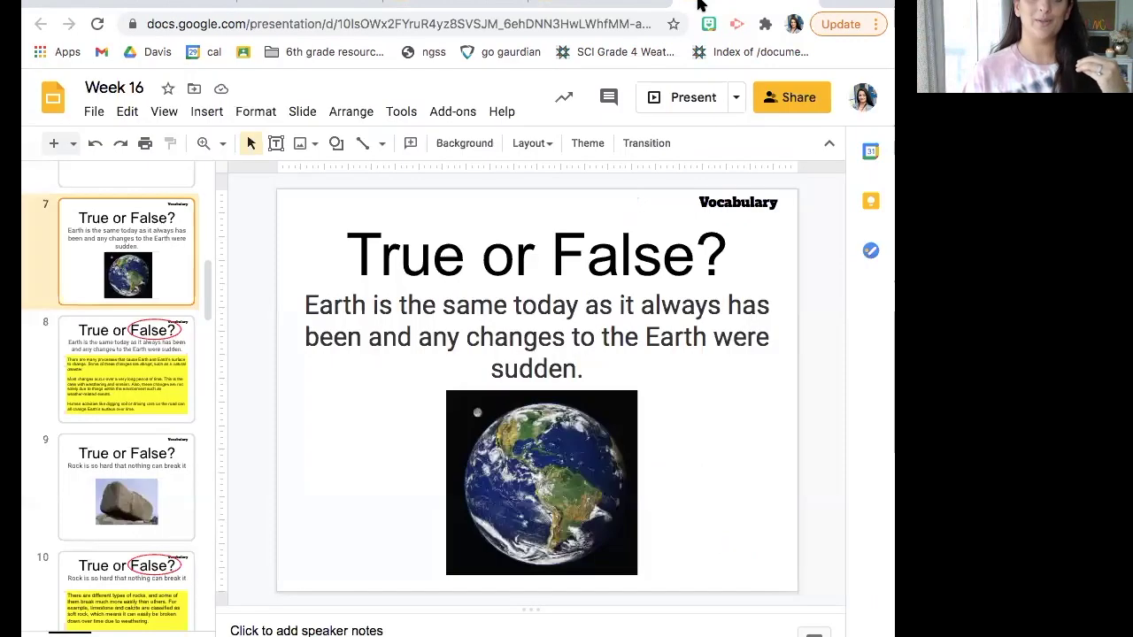
{"action": "left_click", "coordinate": [147, 345]}
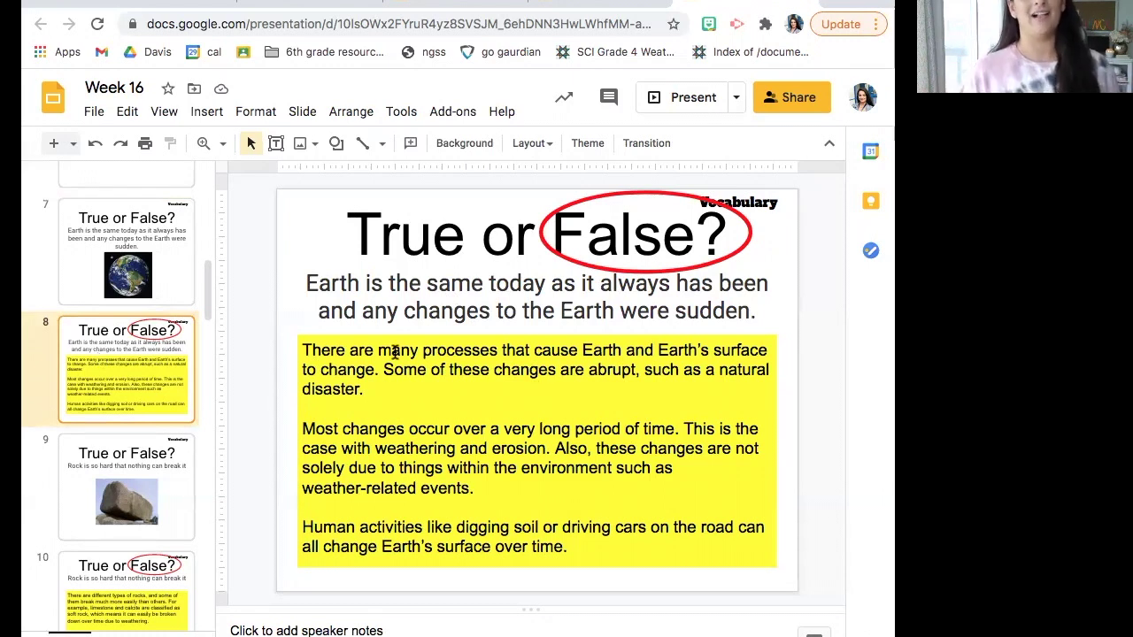
- Switch to the Week 15 presentation and review the rock cycle slides up to the question on slide 11
{"action": "left_click", "coordinate": [581, 2]}
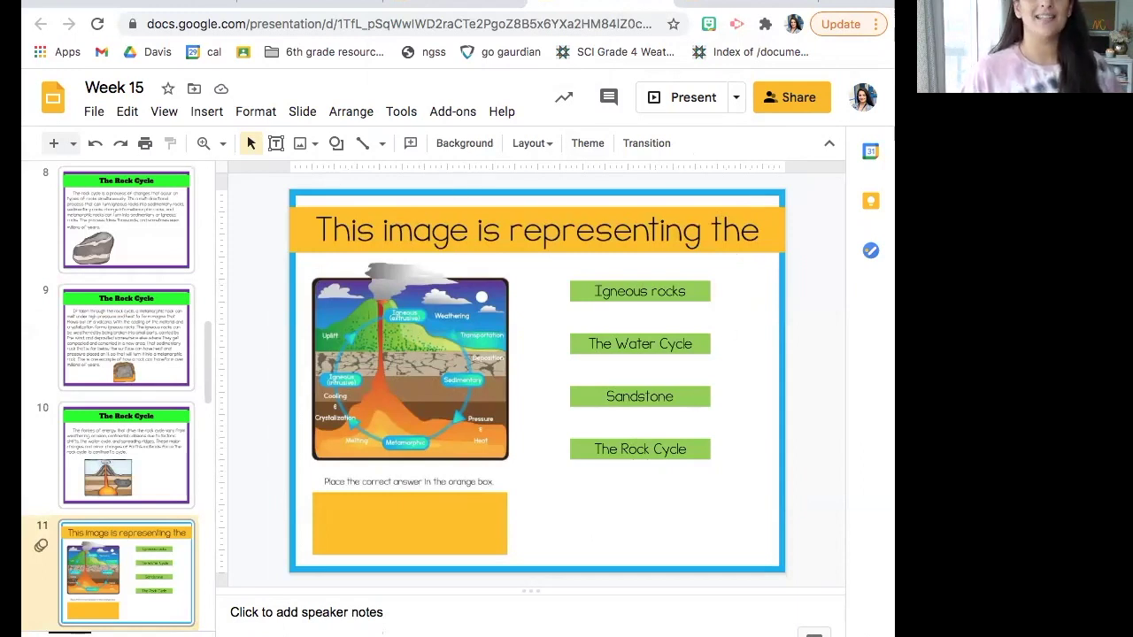
{"action": "left_click", "coordinate": [87, 235]}
{"action": "left_click", "coordinate": [158, 366]}
{"action": "left_click", "coordinate": [112, 467]}
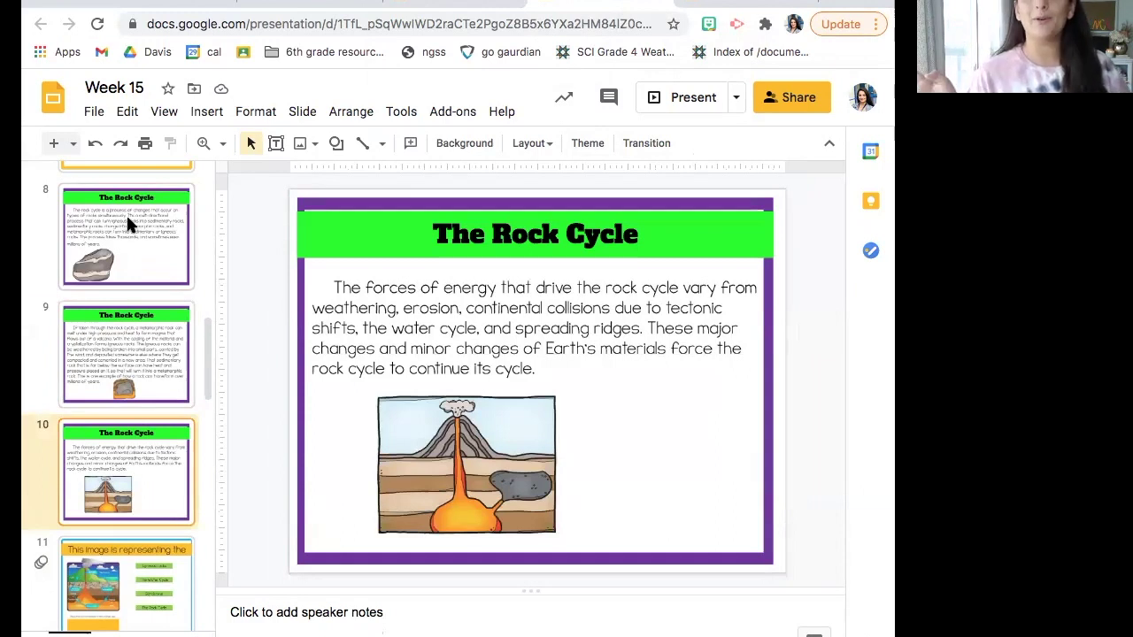
{"action": "left_click", "coordinate": [116, 584]}
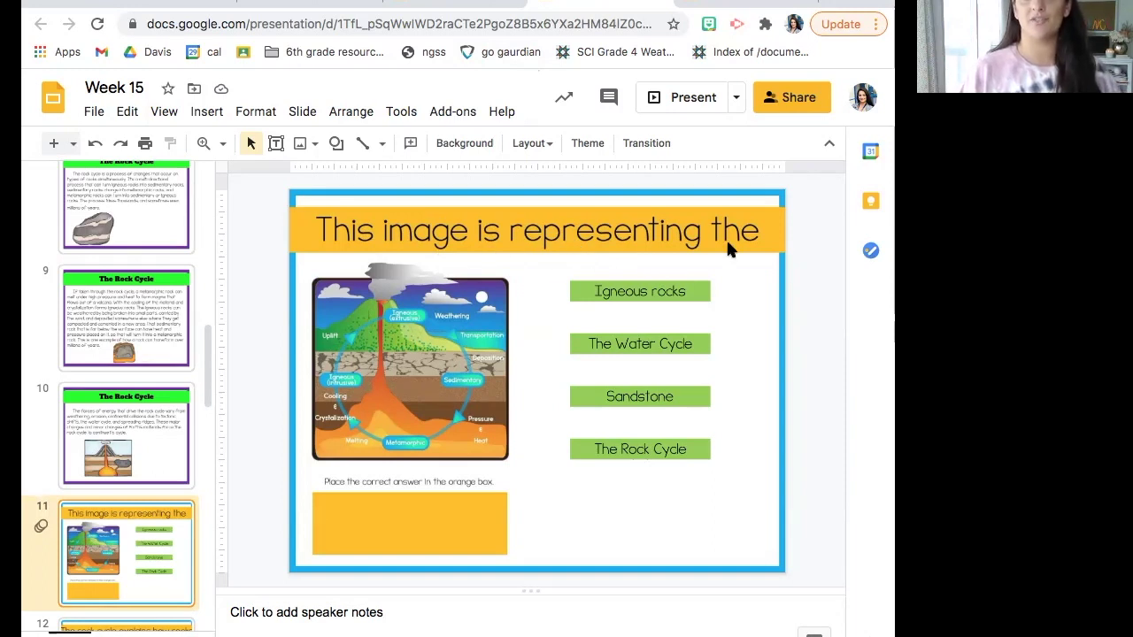
- Return to Google Meet and create a third poll with the question "This question is representing the", correcting the spelling of "representing"
{"action": "left_click", "coordinate": [310, 3]}
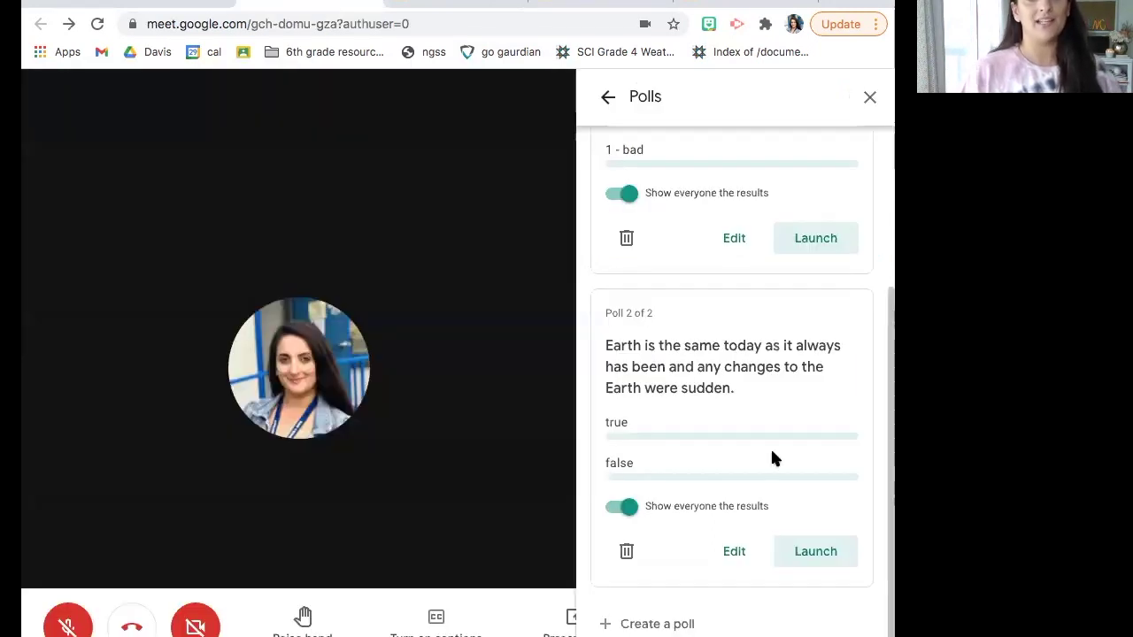
{"action": "left_click", "coordinate": [662, 619]}
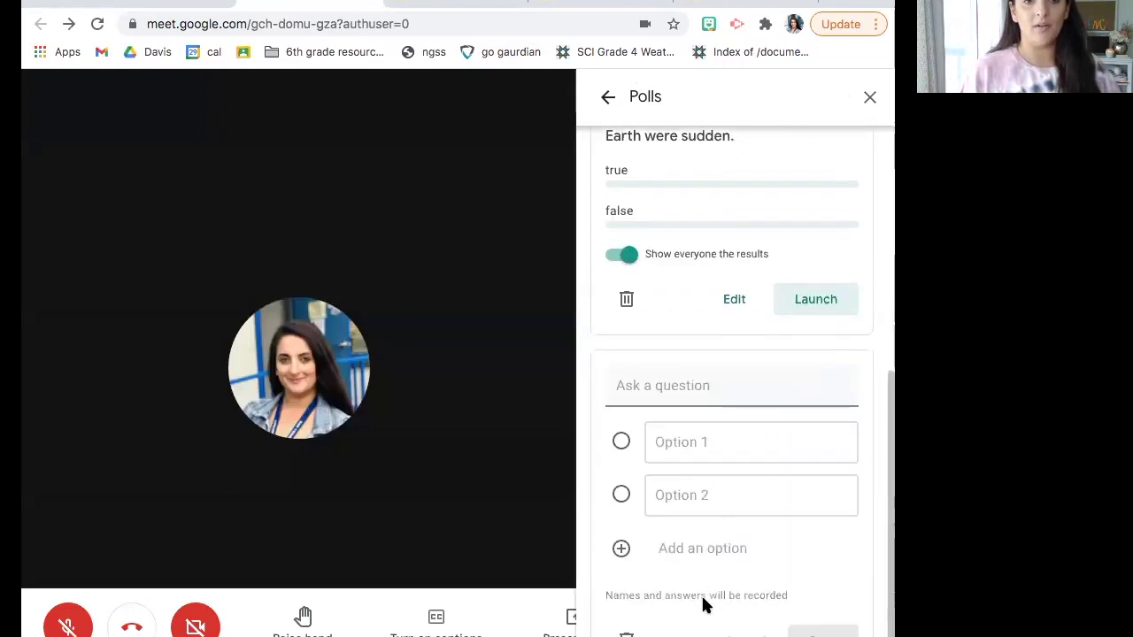
{"action": "left_click", "coordinate": [671, 399]}
{"action": "type", "text": "Th"}
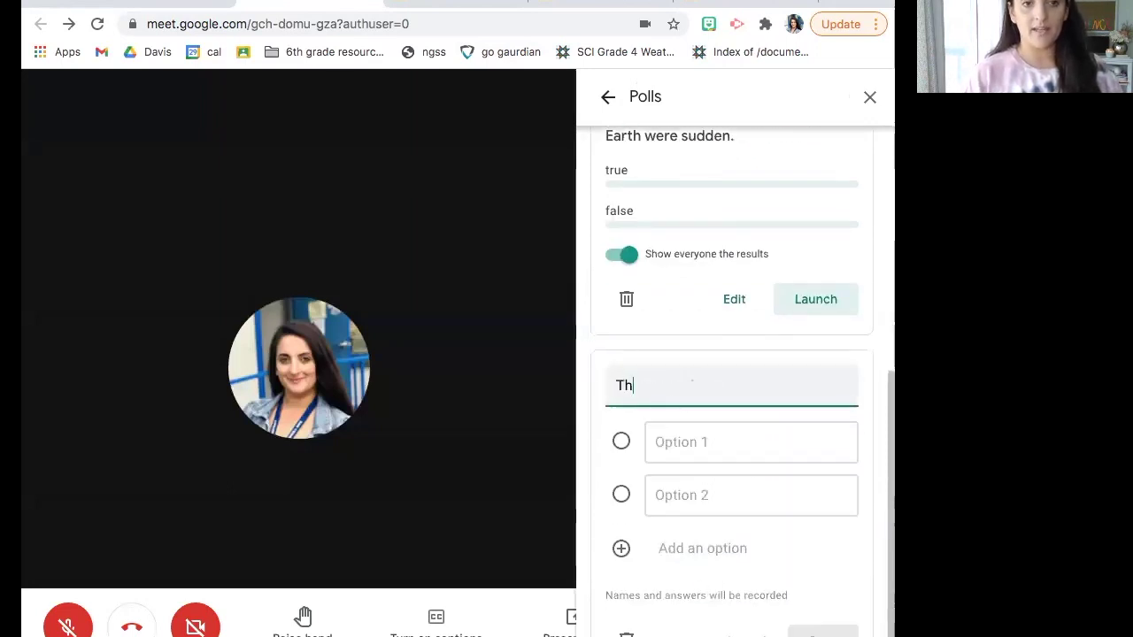
{"action": "type", "text": "is question is rep"}
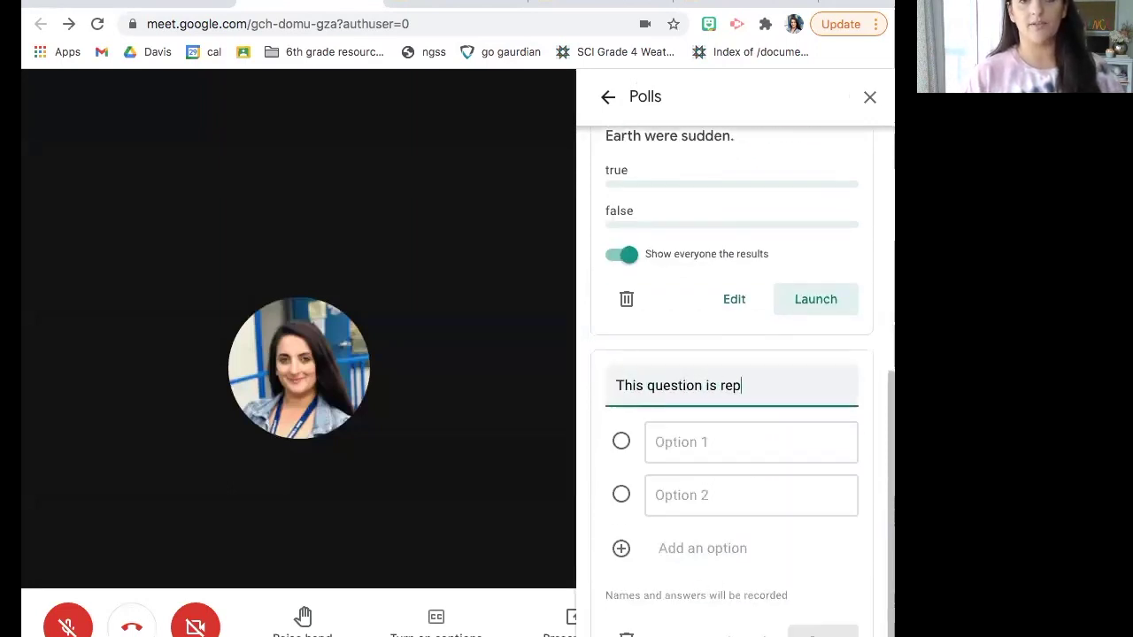
{"action": "type", "text": "rsenting the"}
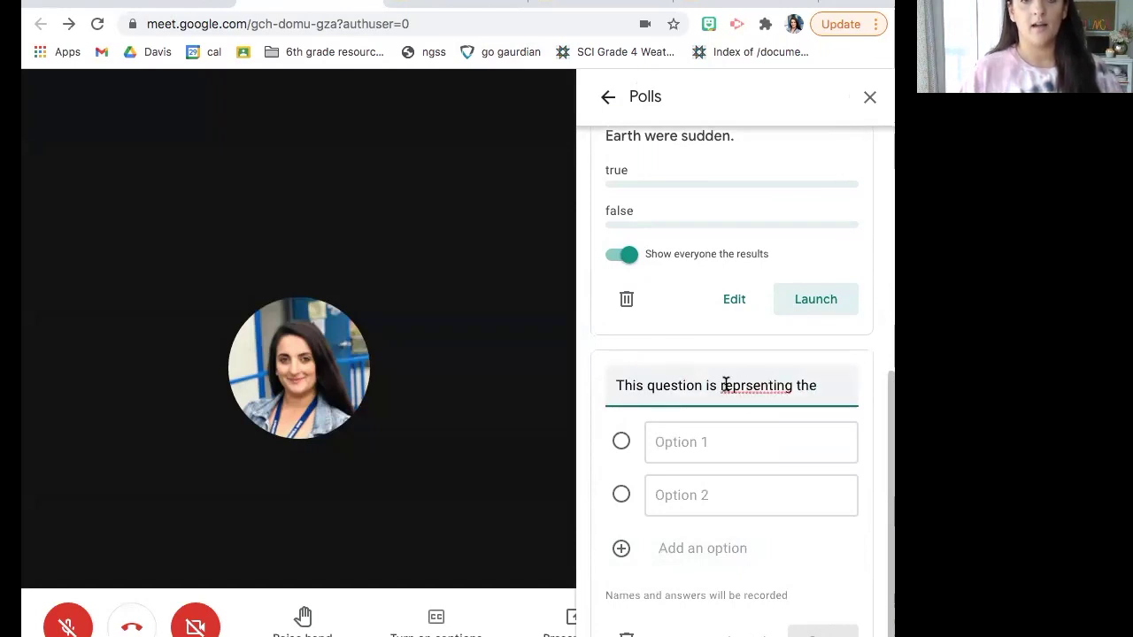
{"action": "right_click", "coordinate": [774, 386]}
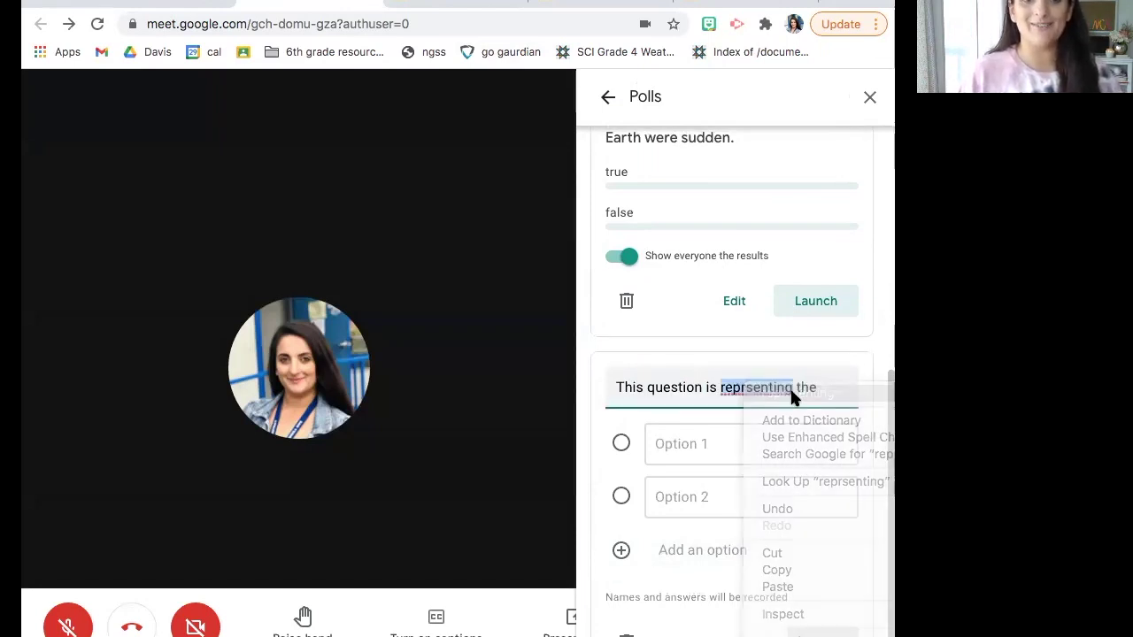
{"action": "left_click", "coordinate": [789, 399]}
- Check the answer choices on slide 11 of the Week 15 presentation and return to the new poll in Google Meet
{"action": "left_click", "coordinate": [727, 442]}
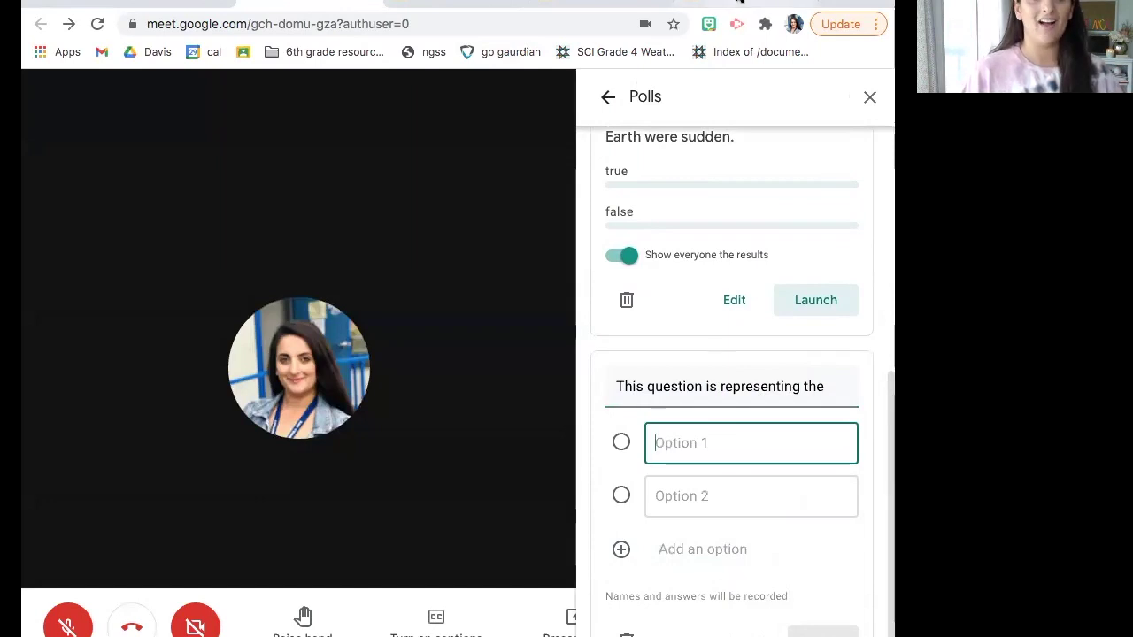
{"action": "left_click", "coordinate": [752, 4]}
{"action": "left_click", "coordinate": [581, 5]}
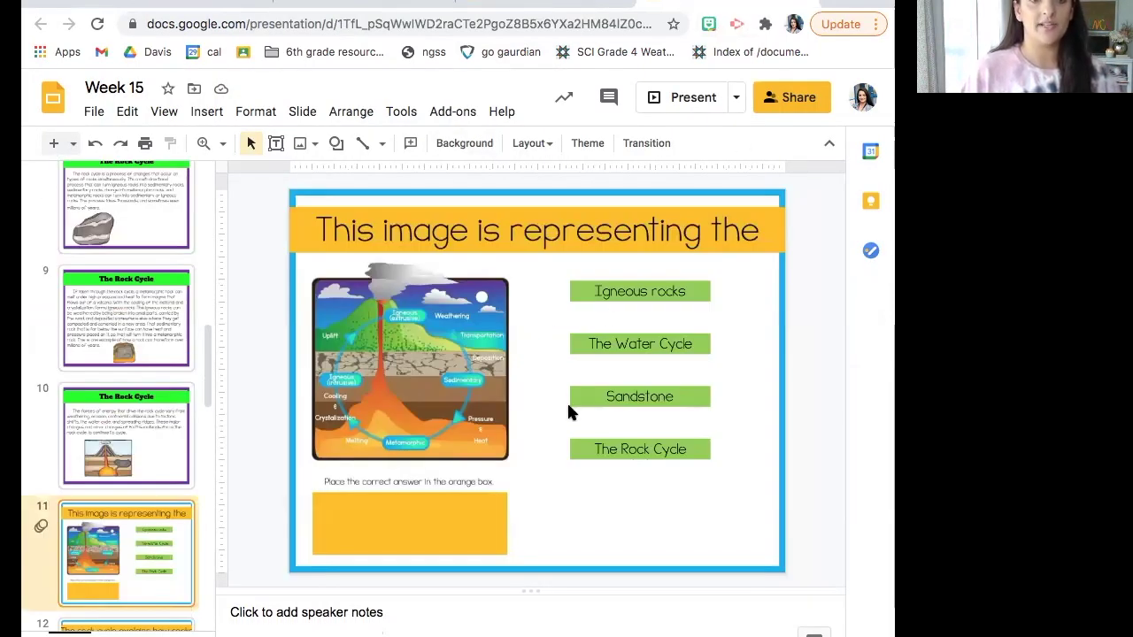
{"action": "left_click", "coordinate": [363, 7]}
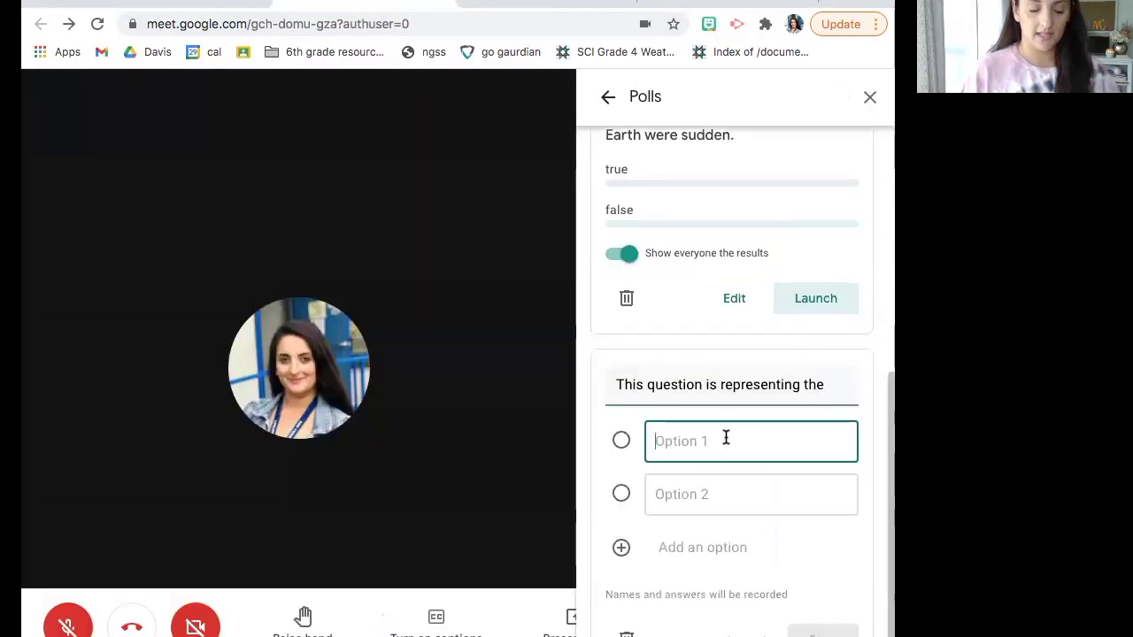
- Fill in four placeholder answer options for the third poll: "dasd", "sad", "asd" and "sdd"
{"action": "type", "text": "dasd"}
{"action": "left_click", "coordinate": [687, 509]}
{"action": "type", "text": "sad"}
{"action": "key", "text": "Return"}
{"action": "type", "text": "asd"}
{"action": "left_click", "coordinate": [682, 598]}
{"action": "type", "text": "asd"}
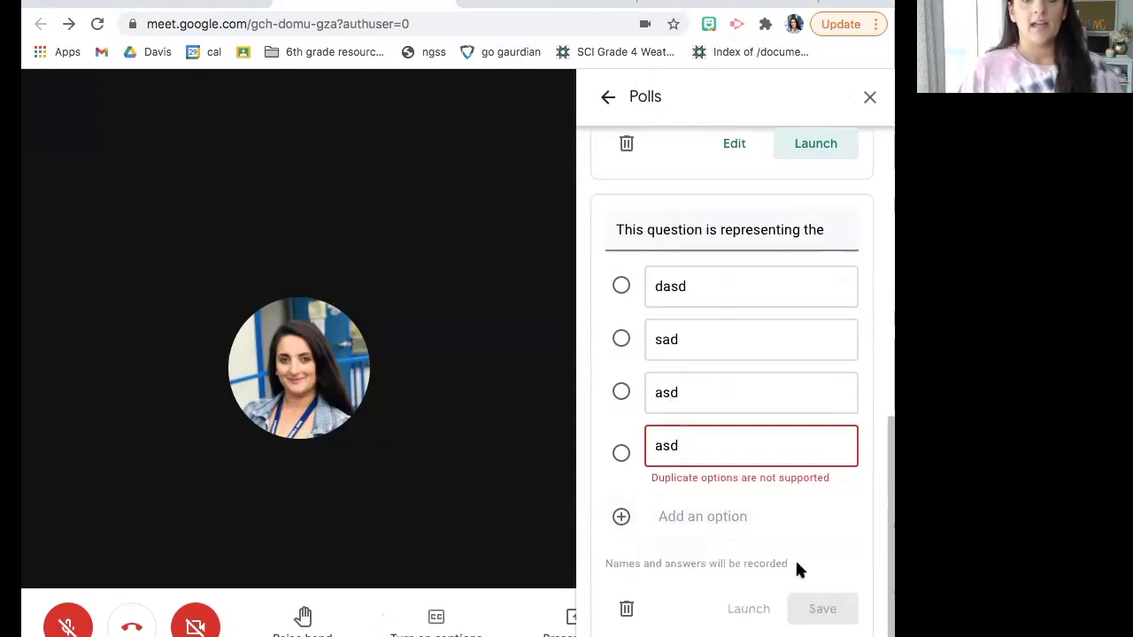
{"action": "double_click", "coordinate": [748, 443]}
{"action": "type", "text": "sdd"}
- Save and launch the third poll, and turn on showing everyone its results
{"action": "left_click", "coordinate": [816, 609]}
{"action": "left_click", "coordinate": [823, 551]}
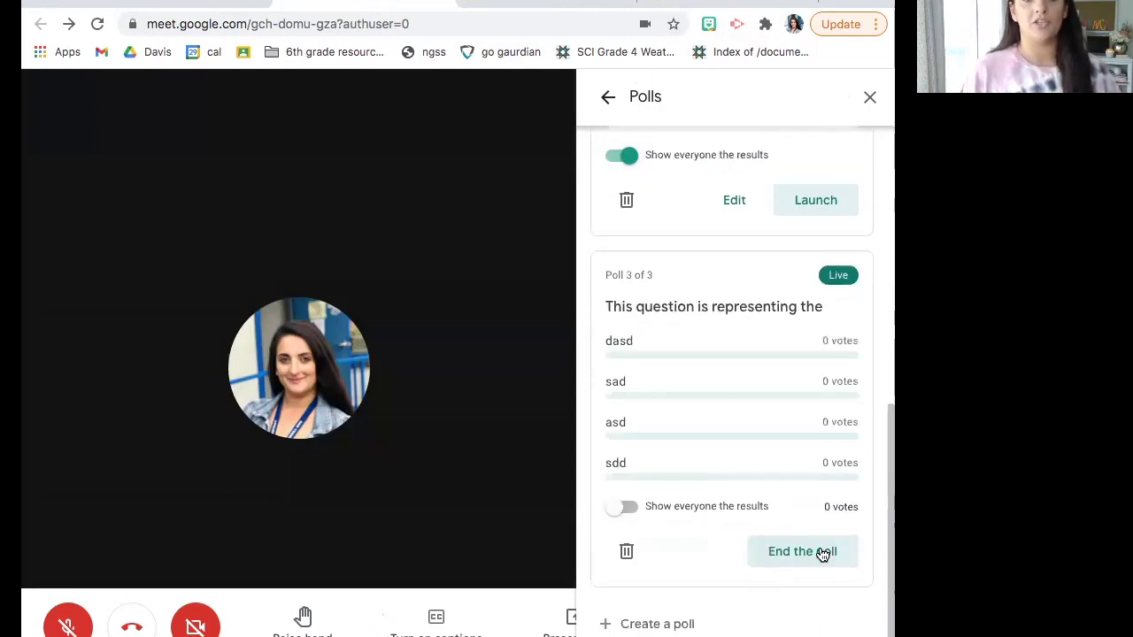
{"action": "left_click", "coordinate": [624, 514]}
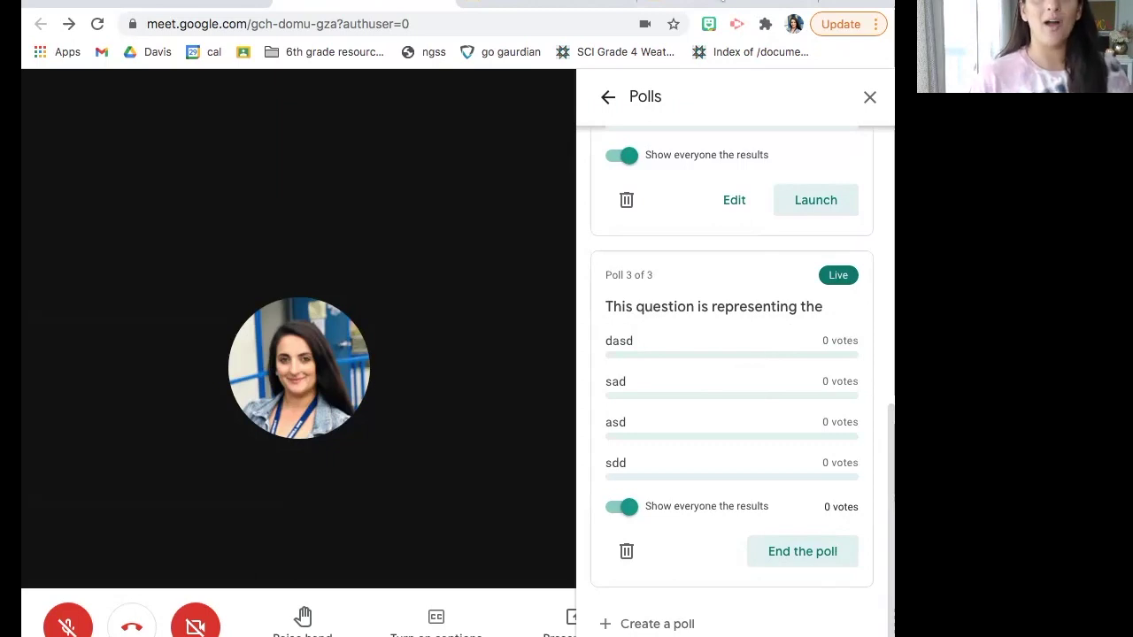
- Switch to the Week 15 presentation in Google Slides and move "The Rock Cycle" label on slide 11 into the orange answer box
{"action": "left_click", "coordinate": [611, 5]}
{"action": "left_click", "coordinate": [647, 292]}
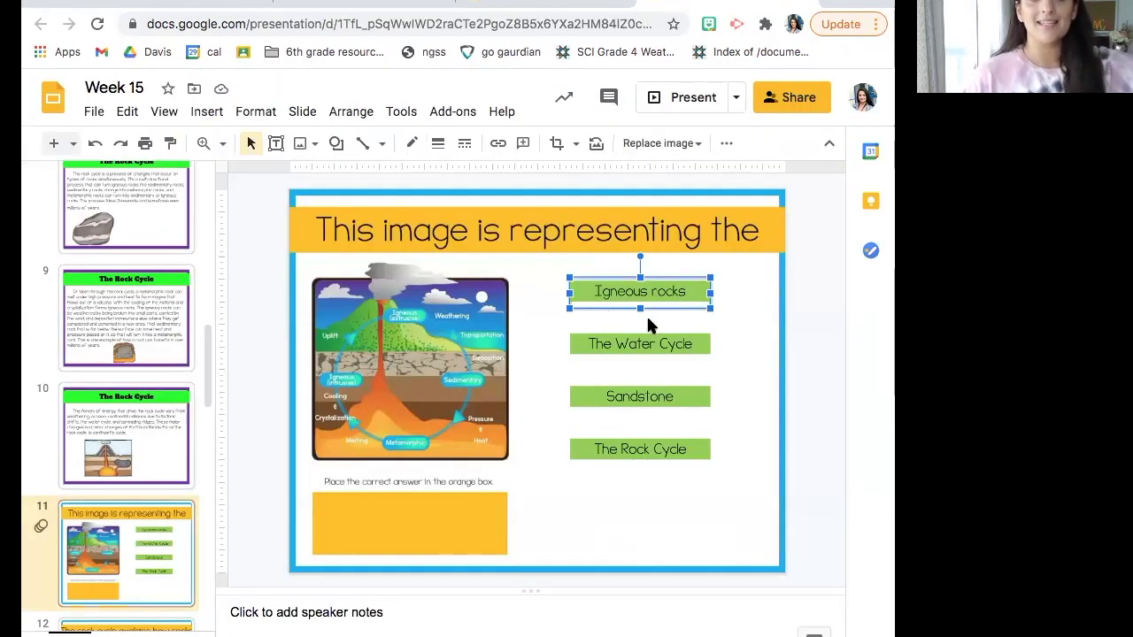
{"action": "left_click_drag", "start_coordinate": [663, 448], "coordinate": [428, 523]}
{"action": "left_click", "coordinate": [639, 450]}
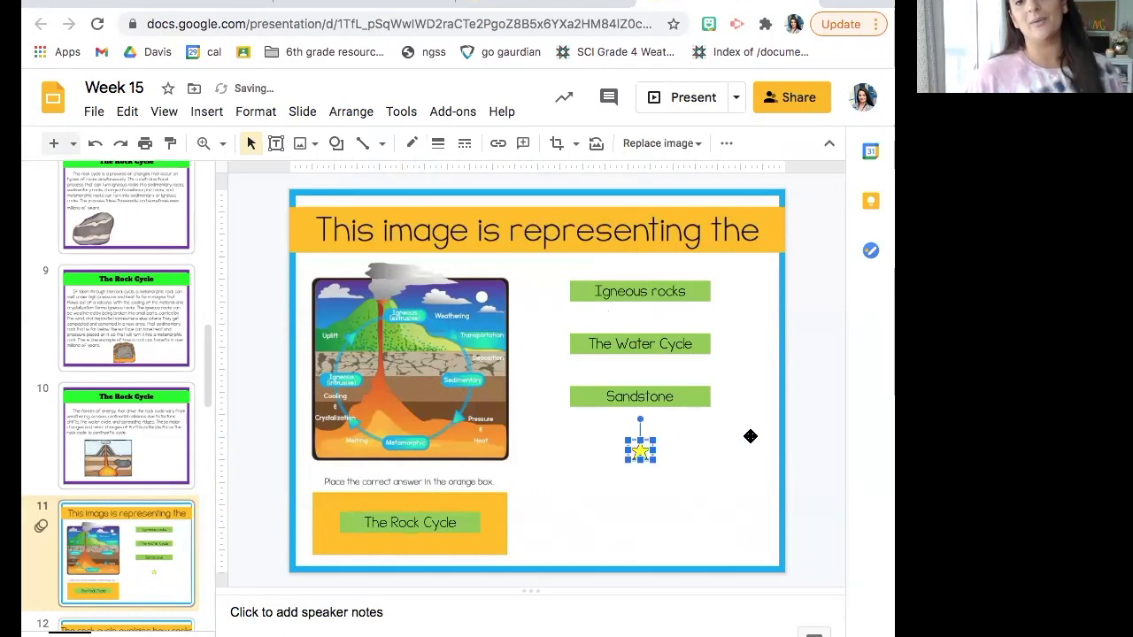
{"action": "left_click", "coordinate": [700, 495]}
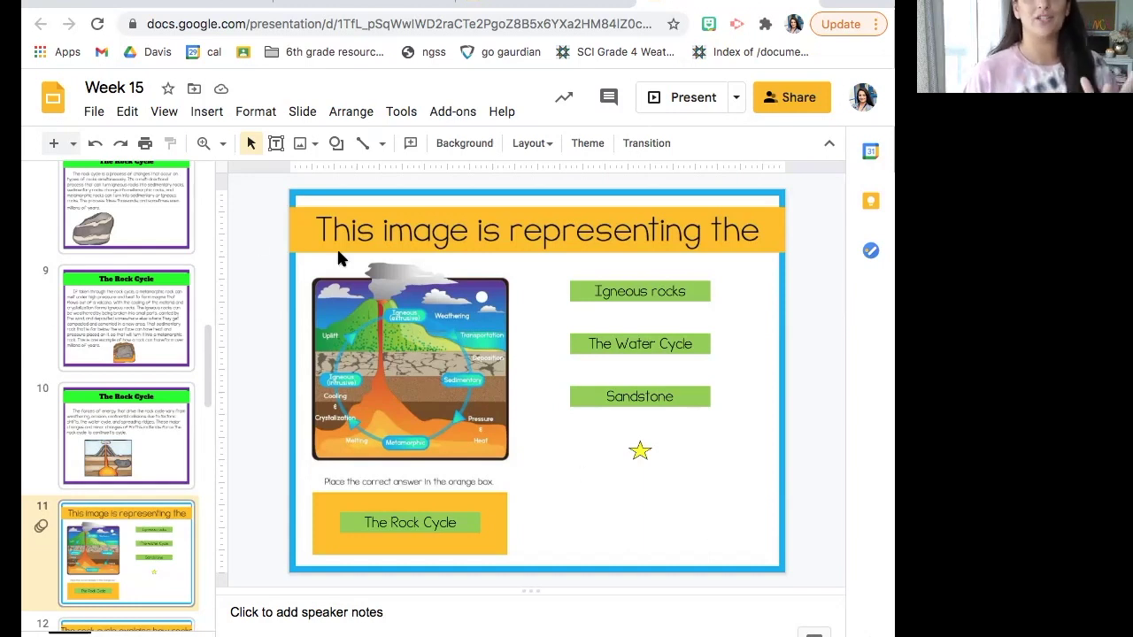
- Look through the question slides that follow slide 11 in the Week 15 presentation
{"action": "scroll", "coordinate": [179, 498], "scroll_direction": "down", "scroll_amount": 3}
{"action": "scroll", "coordinate": [180, 498], "scroll_direction": "down", "scroll_amount": 5}
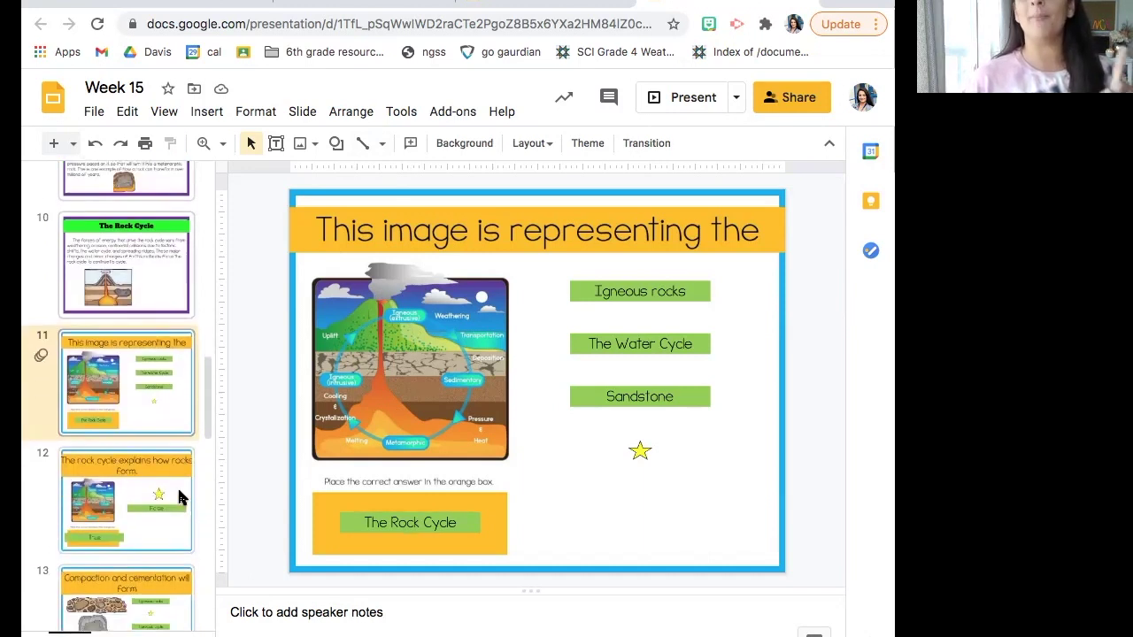
{"action": "scroll", "coordinate": [180, 497], "scroll_direction": "up", "scroll_amount": 5}
{"action": "scroll", "coordinate": [123, 516], "scroll_direction": "down", "scroll_amount": 2}
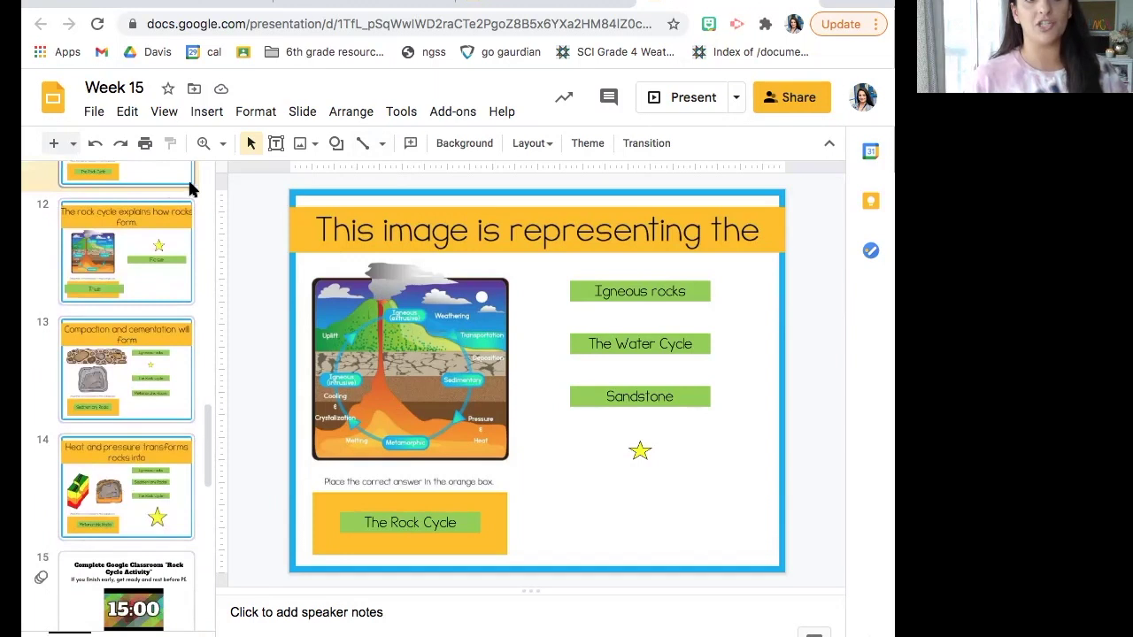